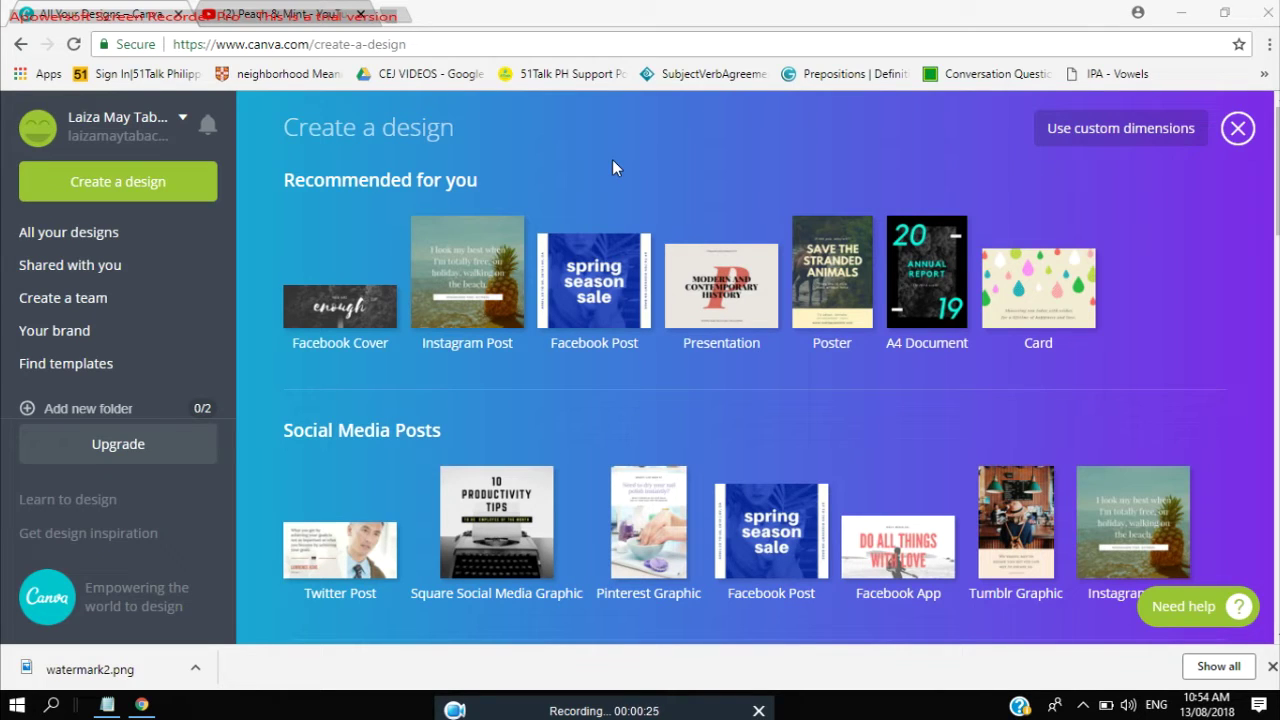
In a new tab, search Google for 'canva download' and open Canva's site.
key("ctrl+t")
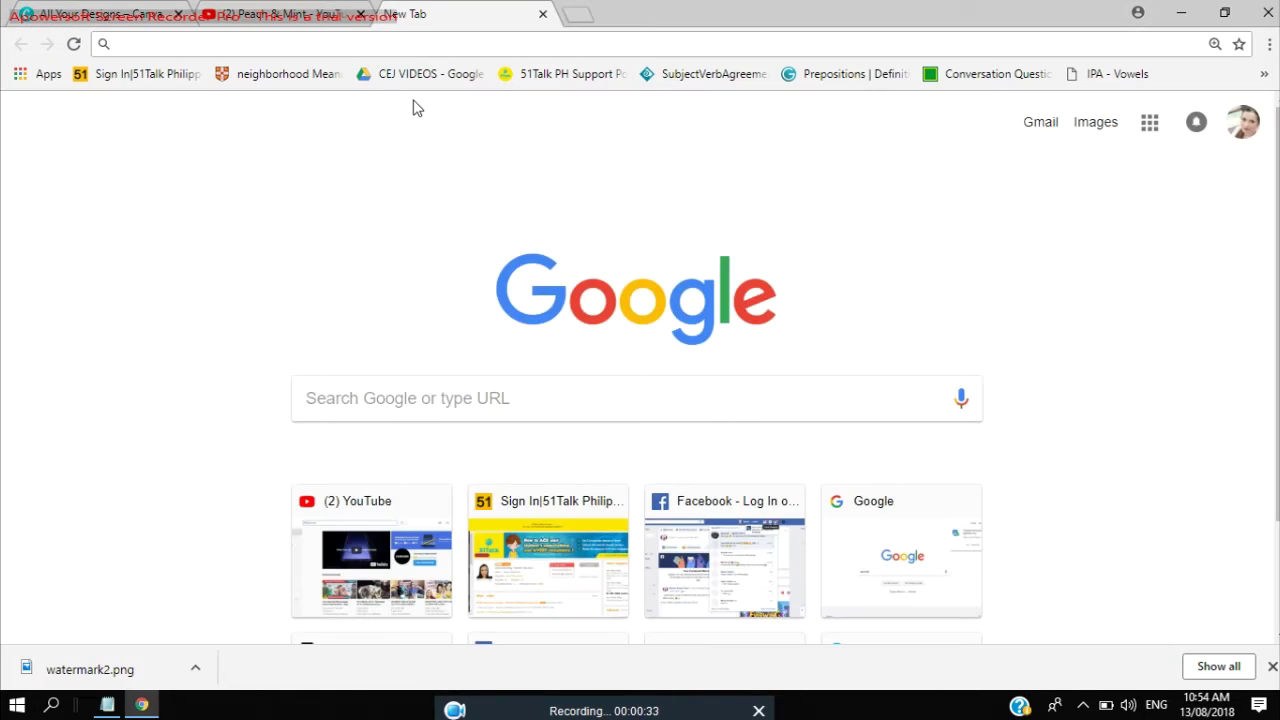
type("www.")
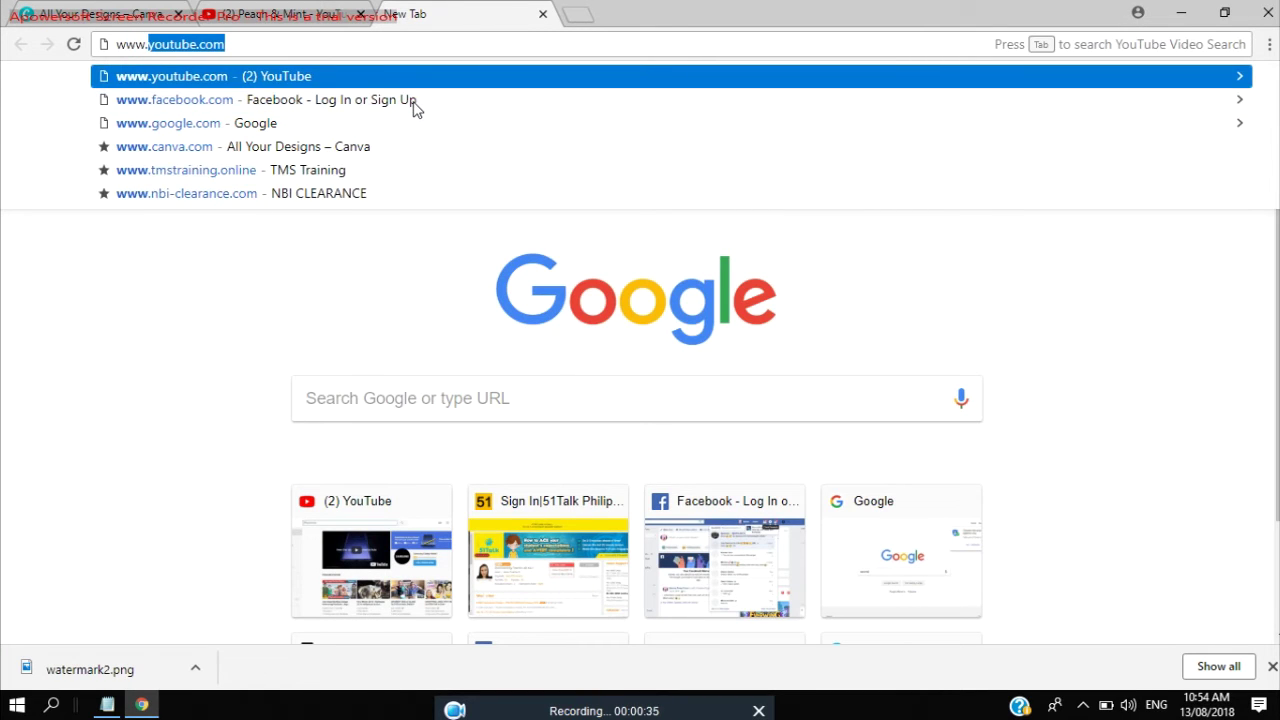
key("BackSpace")
key("BackSpace")
key("BackSpace")
key("BackSpace")
key("BackSpace")
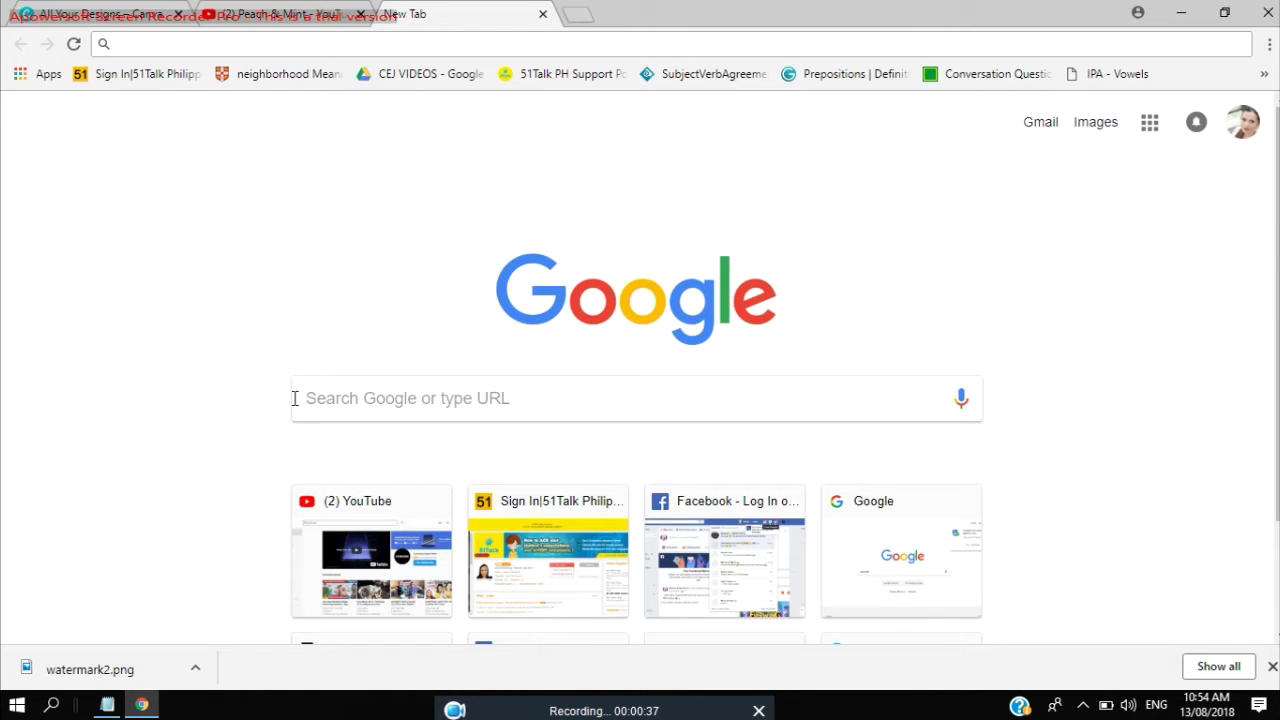
left_click(340, 398)
type("canva")
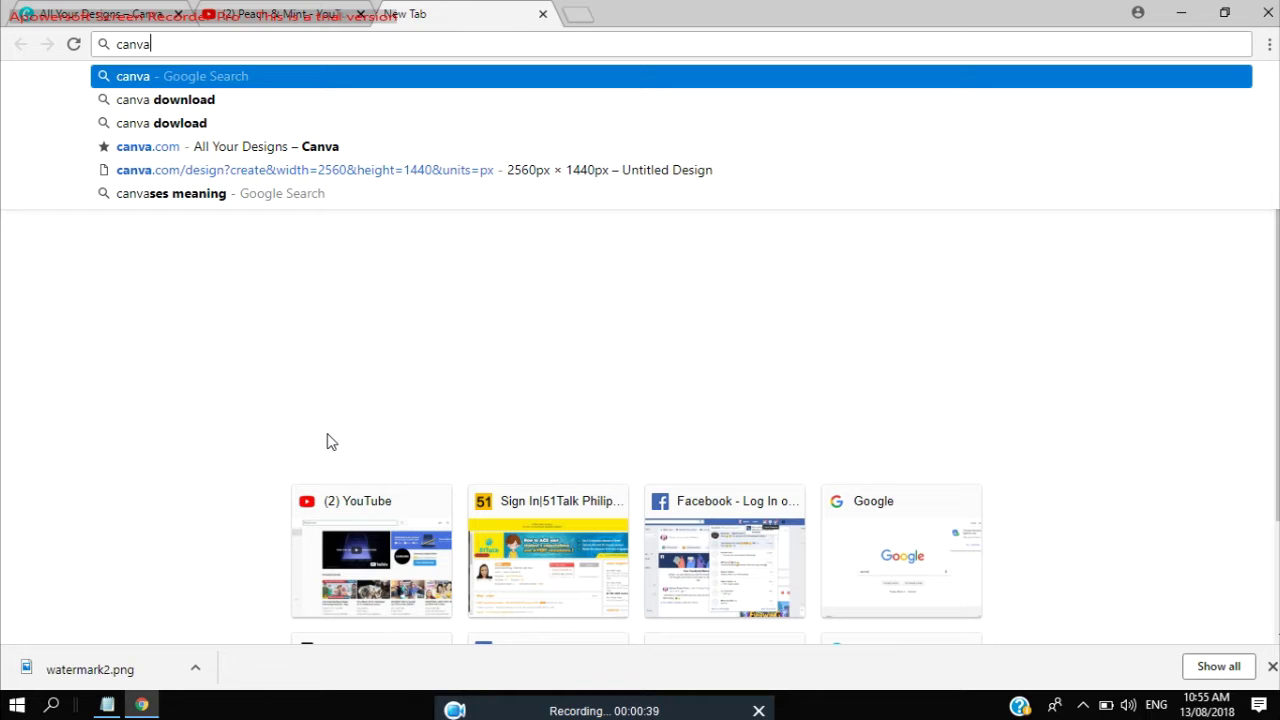
key("Down")
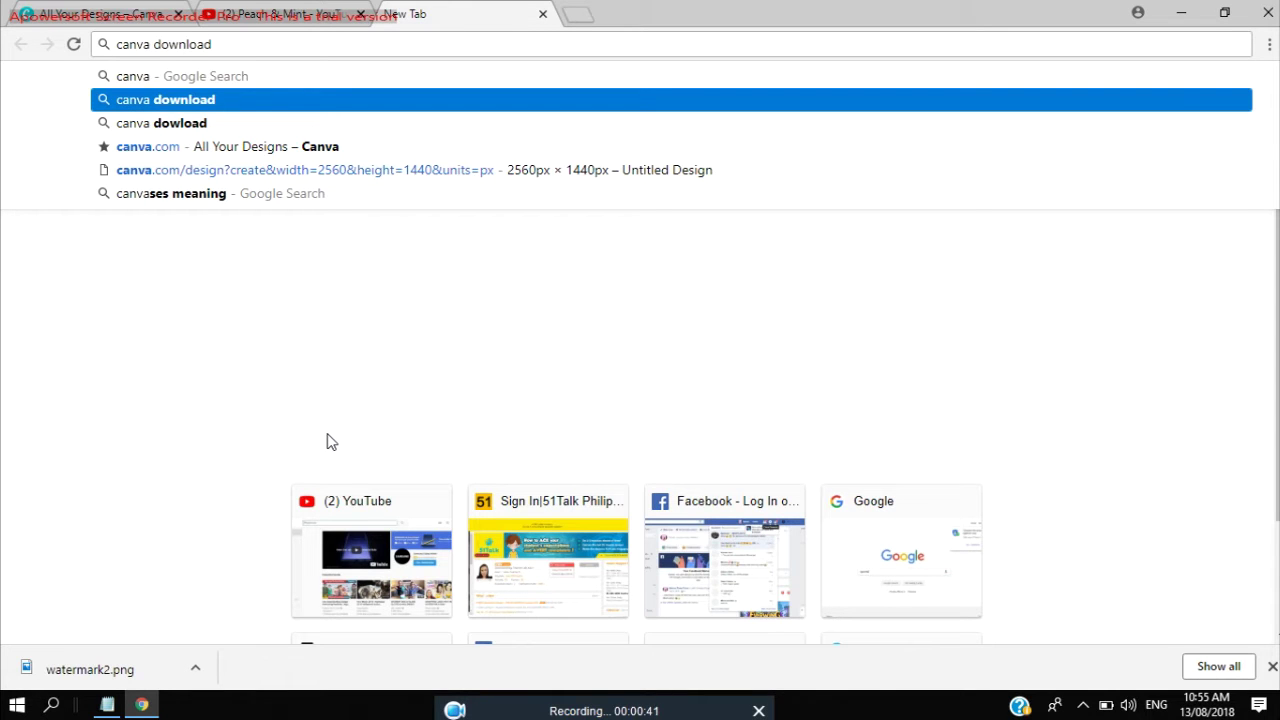
key("Return")
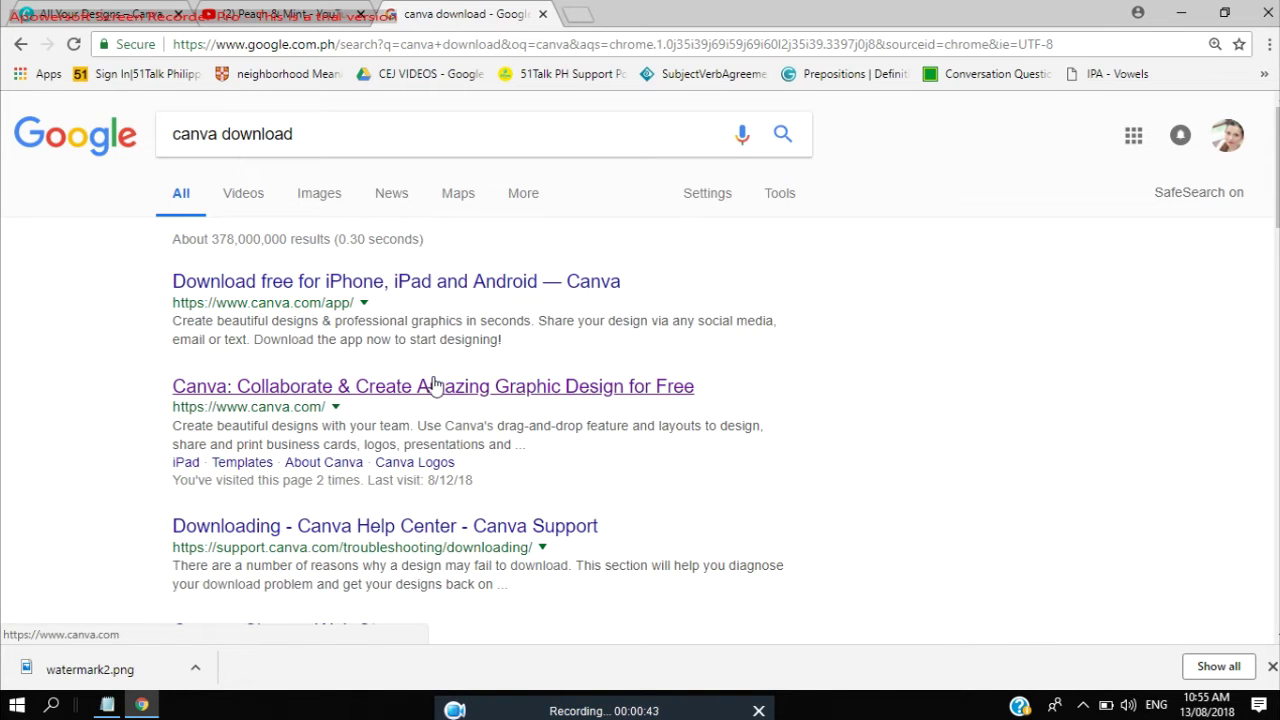
left_click(432, 386)
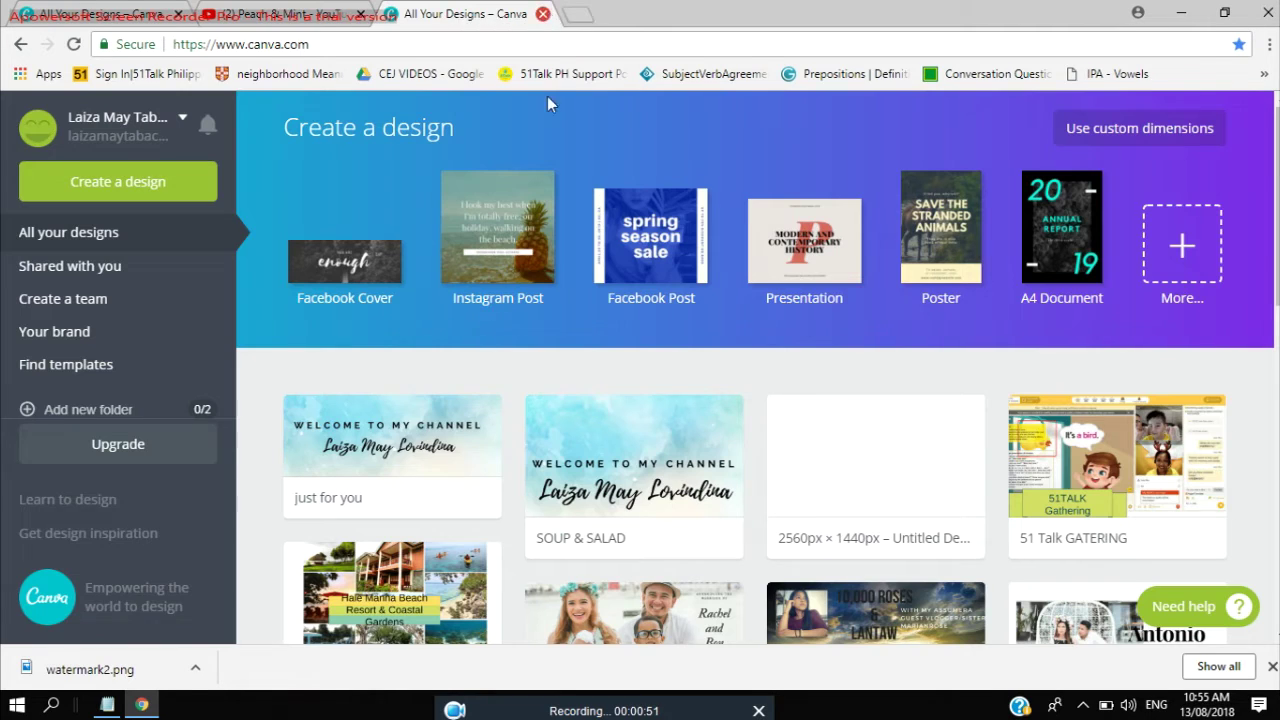
Close the duplicate and empty tabs, returning to Canva's Create a design page.
left_click(543, 14)
left_click(18, 10)
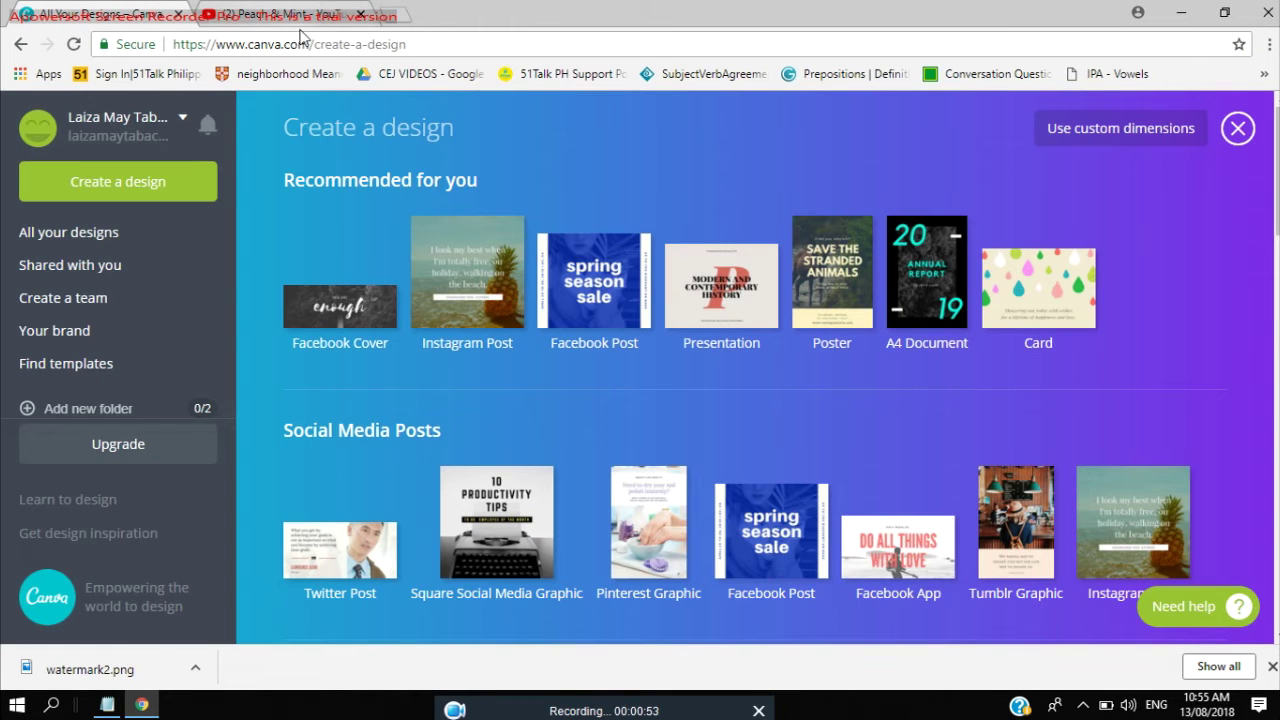
left_click(392, 16)
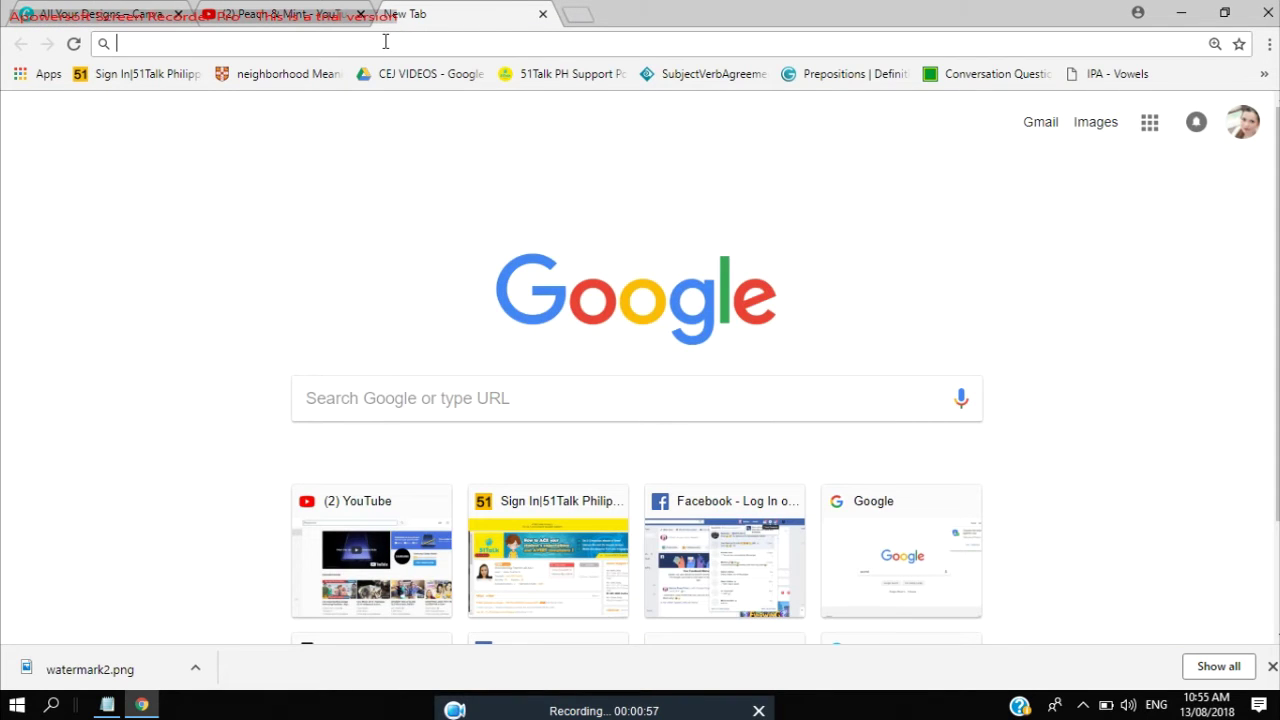
key("ctrl+w")
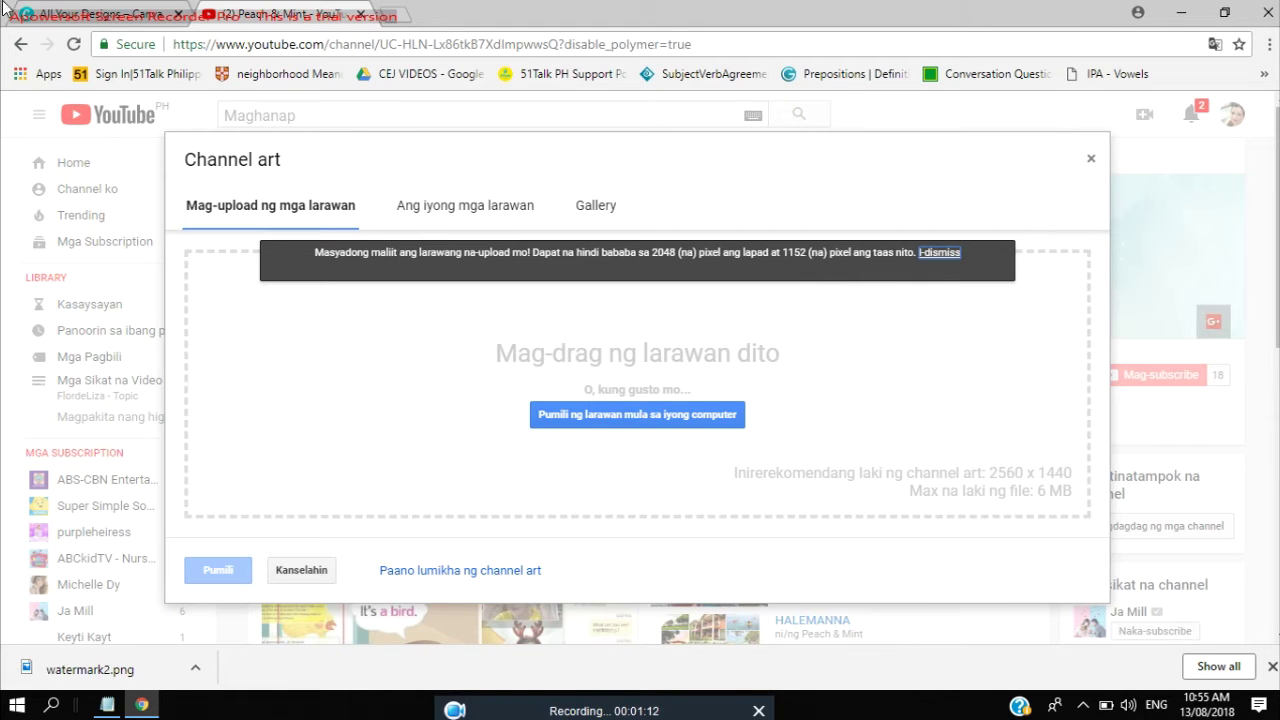
left_click(62, 10)
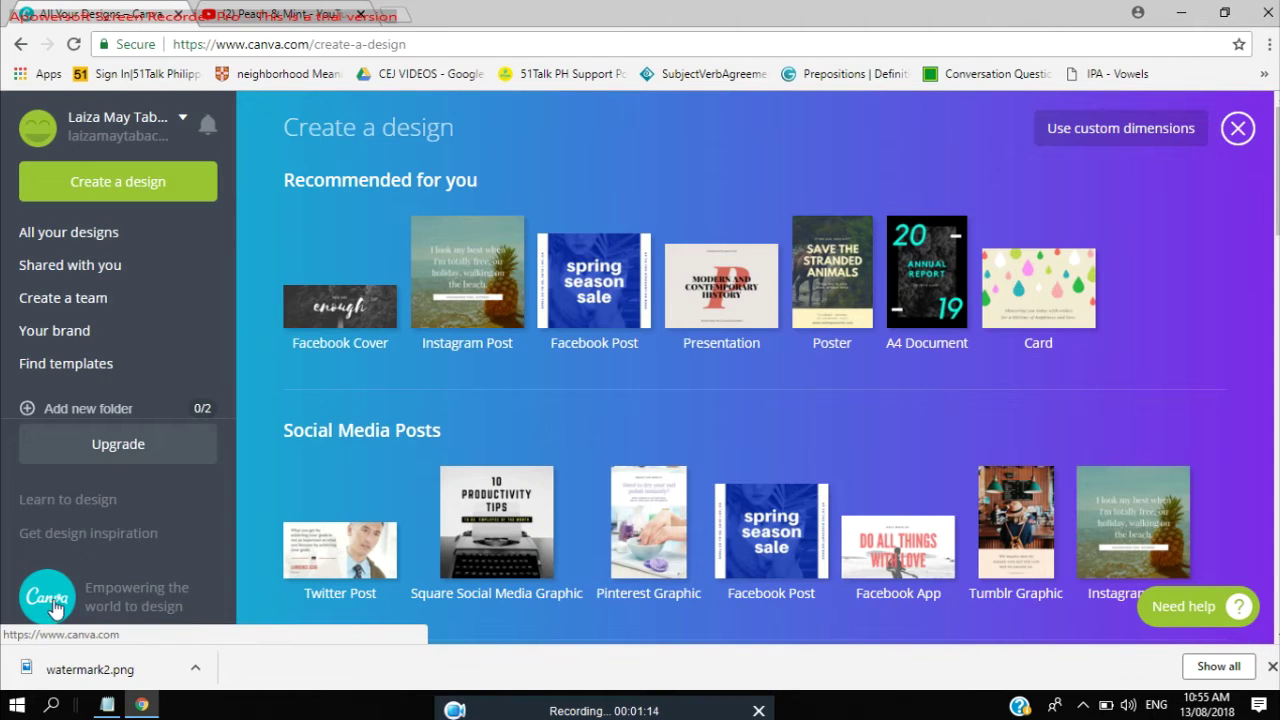
Create a custom 2048 × 1152 px design, checking YouTube's required channel art size.
left_click(1100, 140)
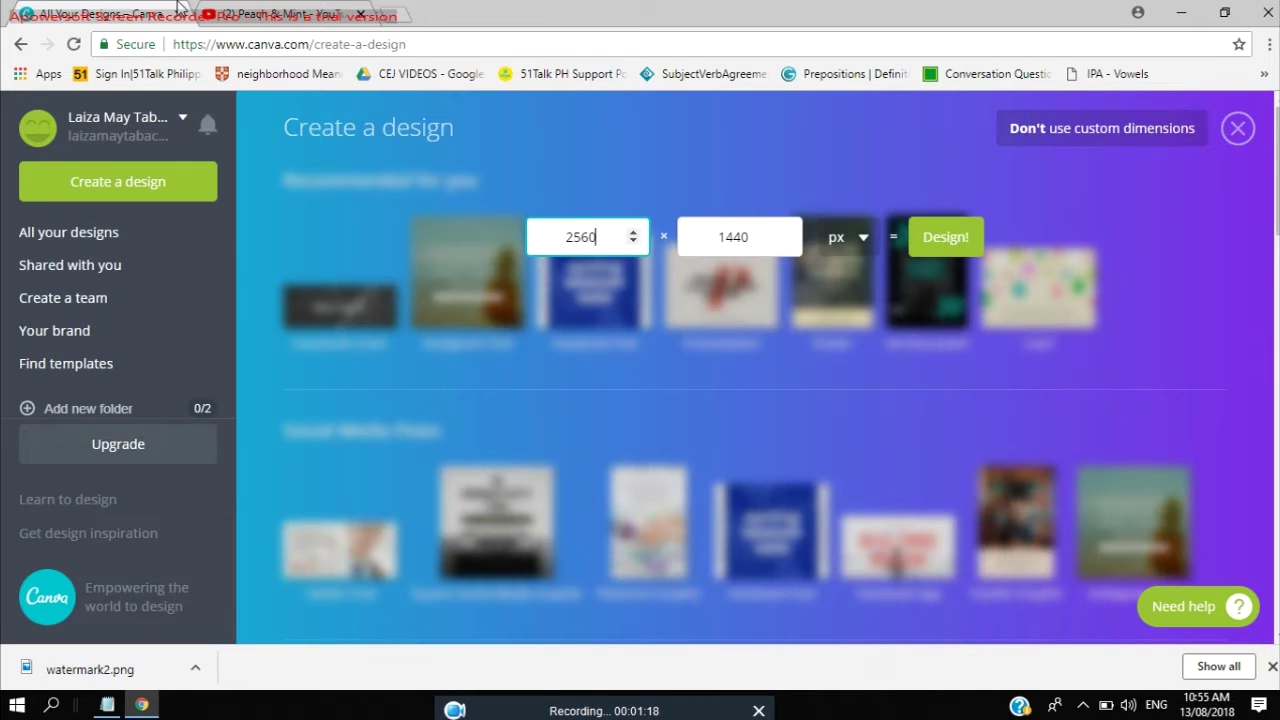
left_click(244, 10)
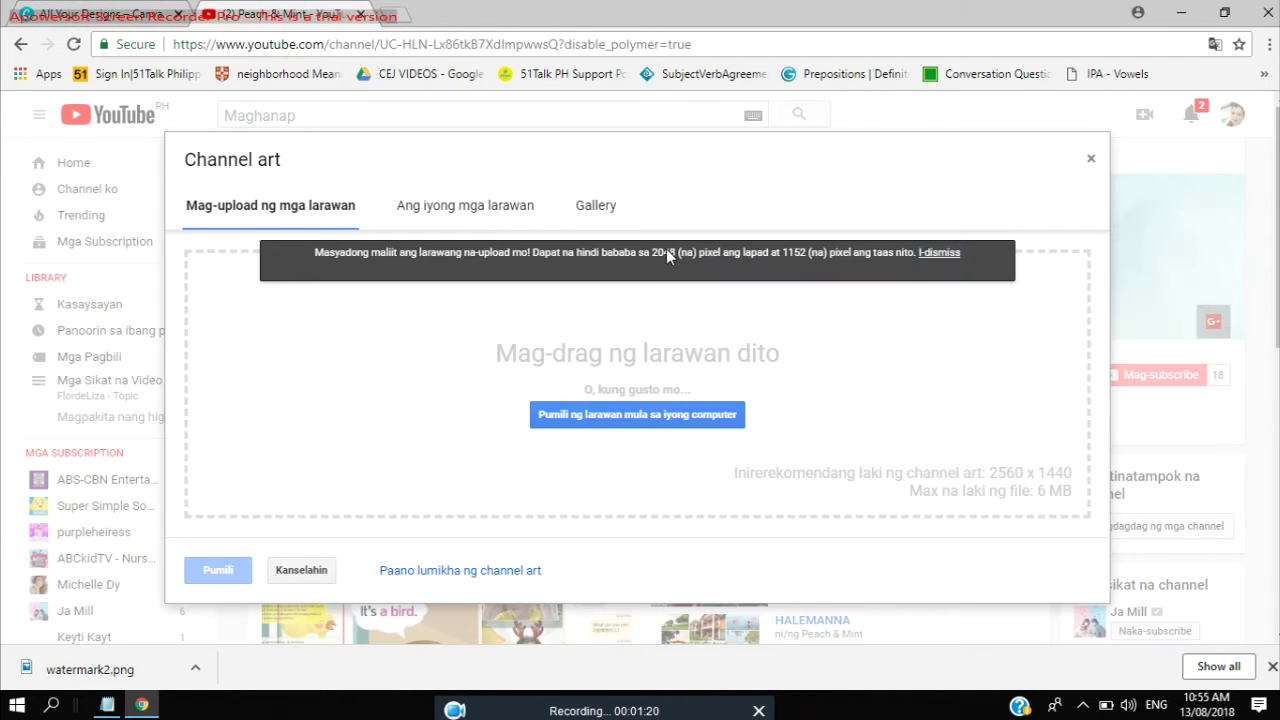
left_click(100, 12)
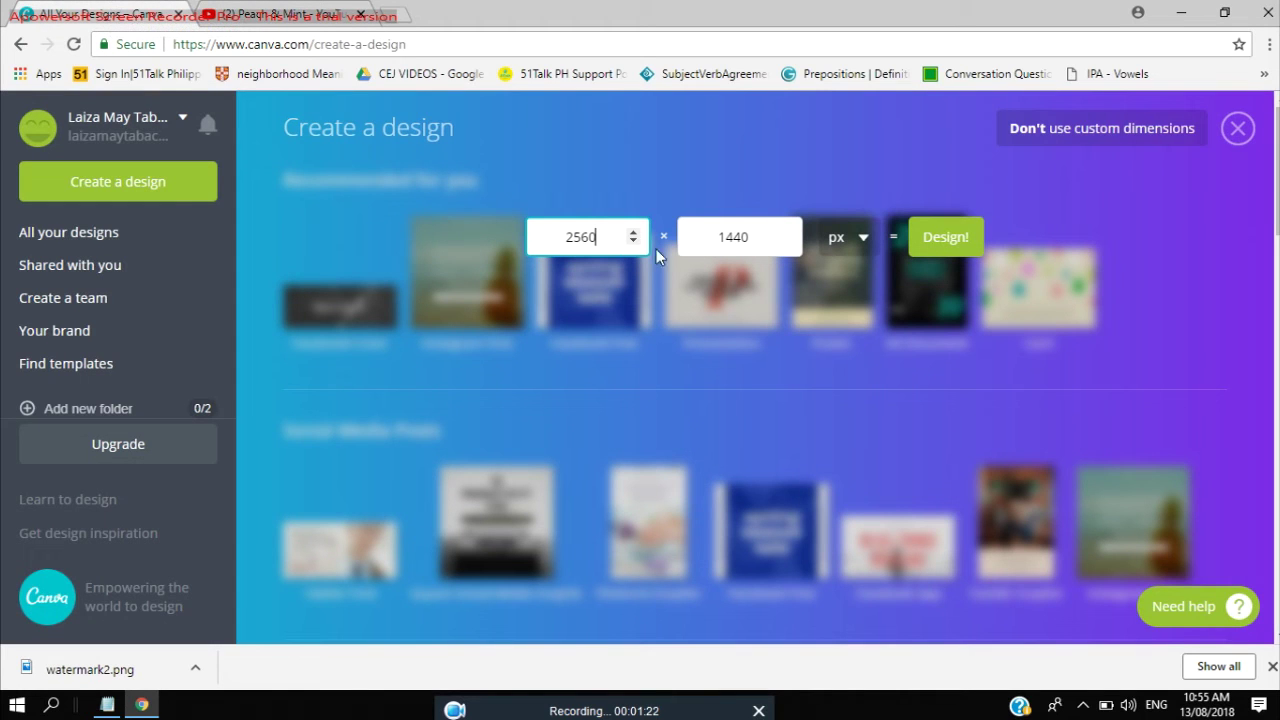
type("2048")
left_click(263, 12)
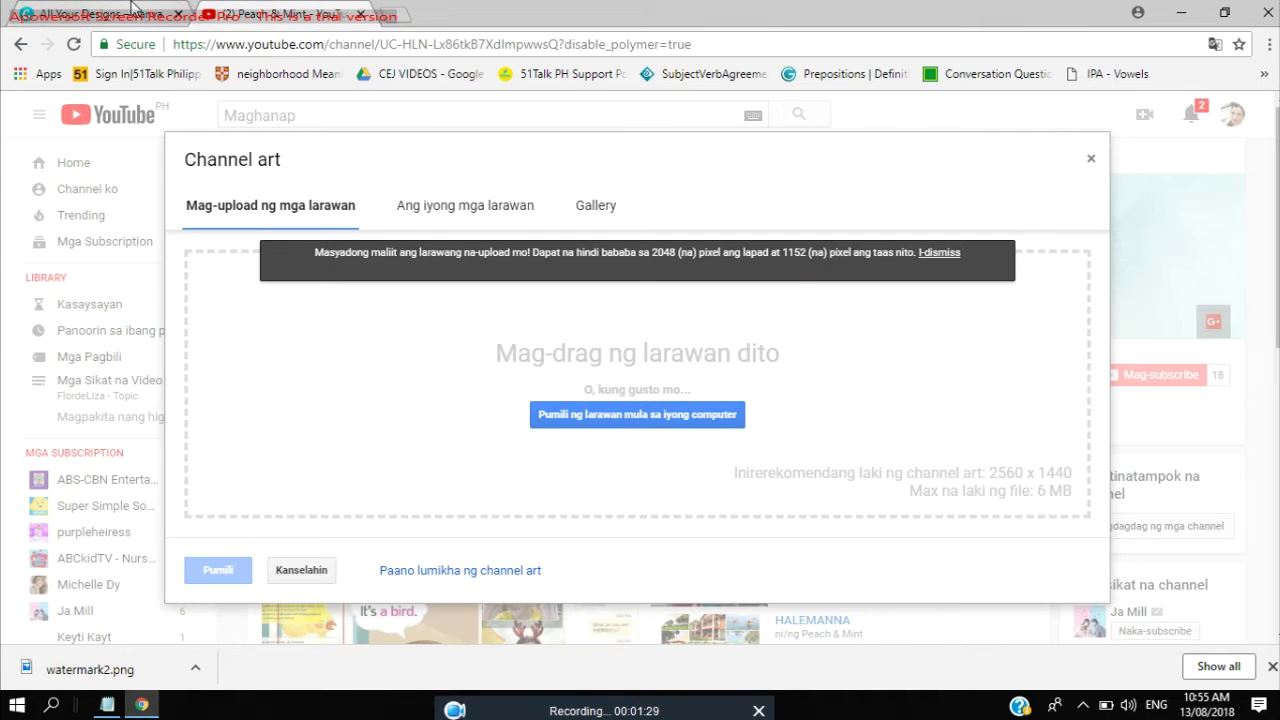
left_click(130, 12)
double_click(758, 239)
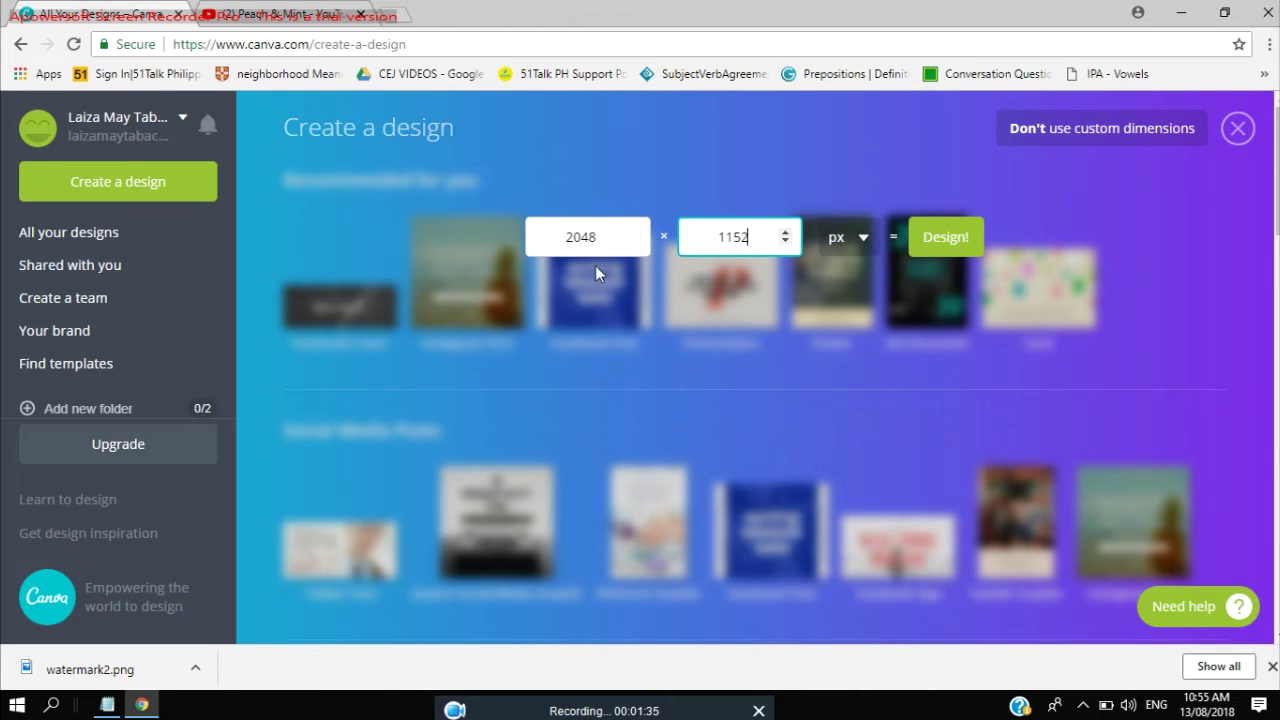
left_click(944, 239)
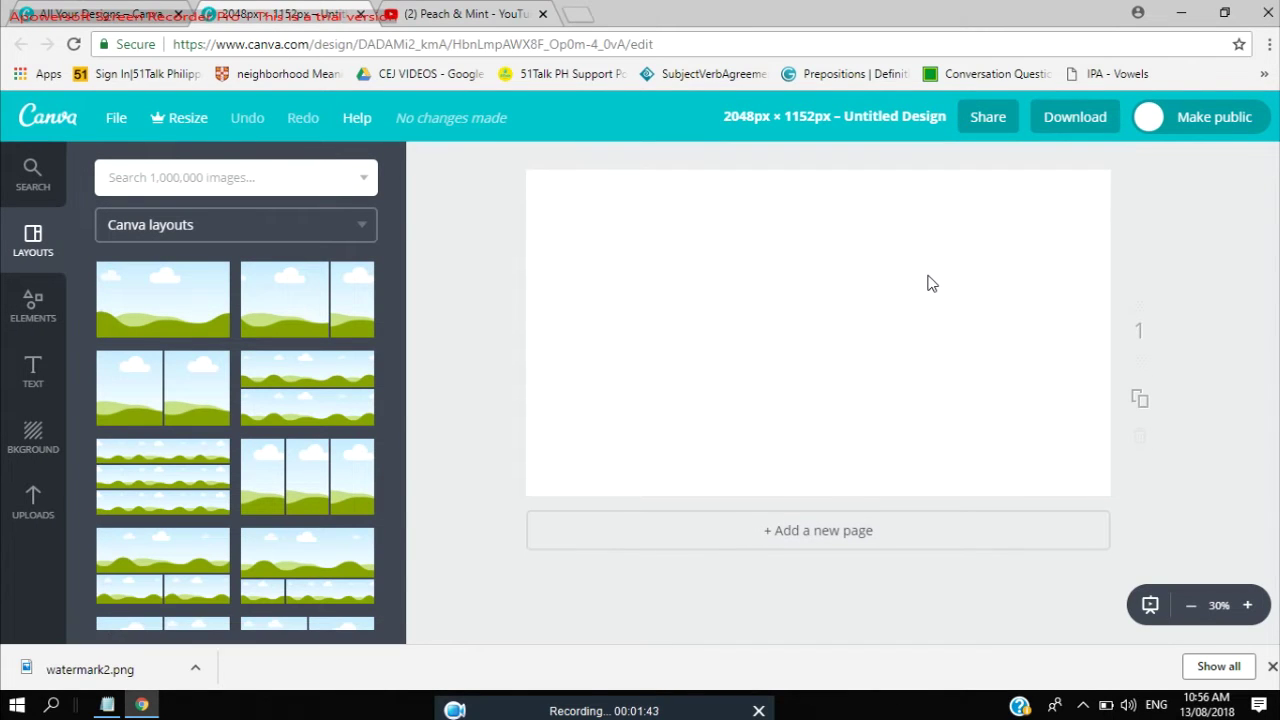
Search Google Images for 'watermark background', preview the blue watercolour image, then return to Canva.
left_click(577, 14)
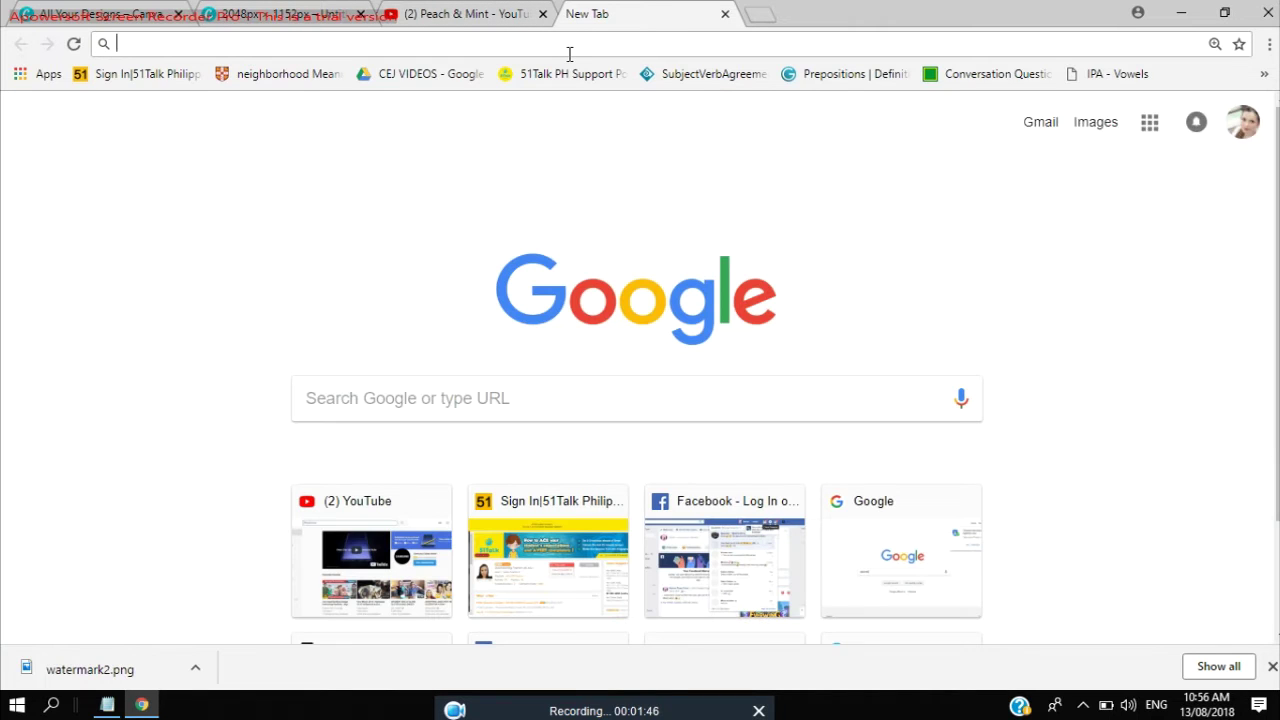
type("watermark background")
key("Return")
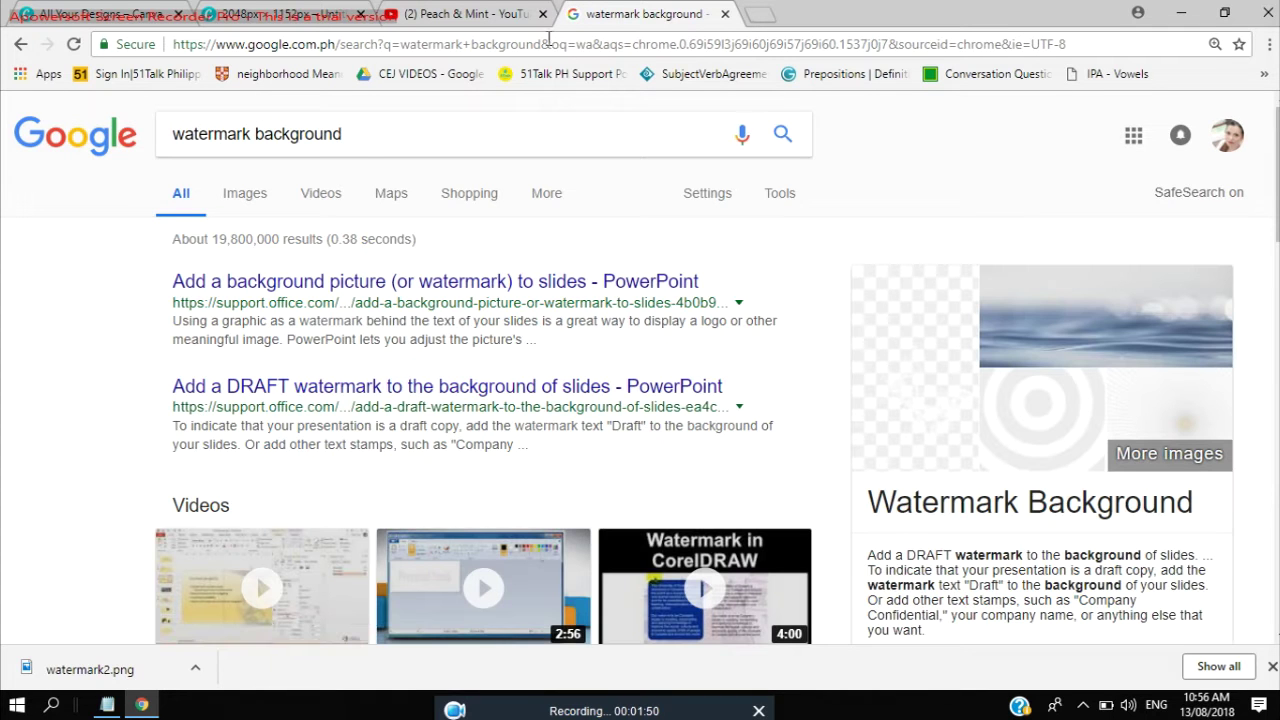
left_click(247, 207)
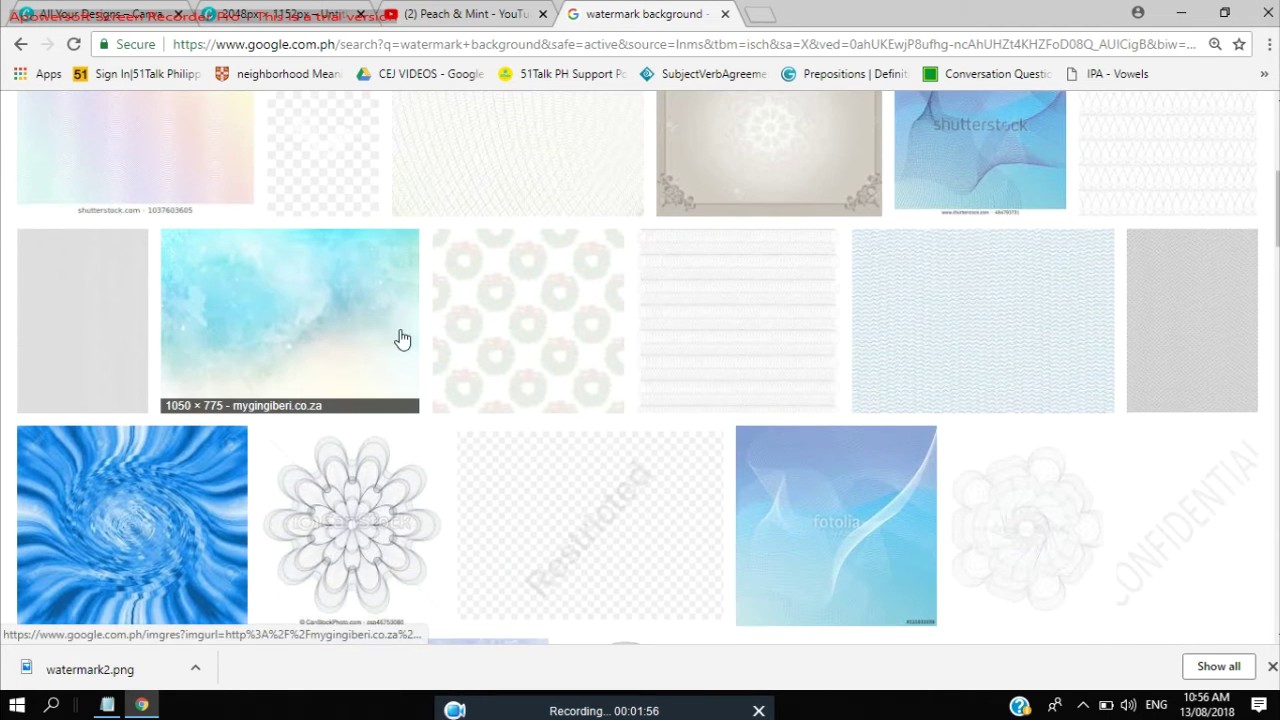
left_click(400, 337)
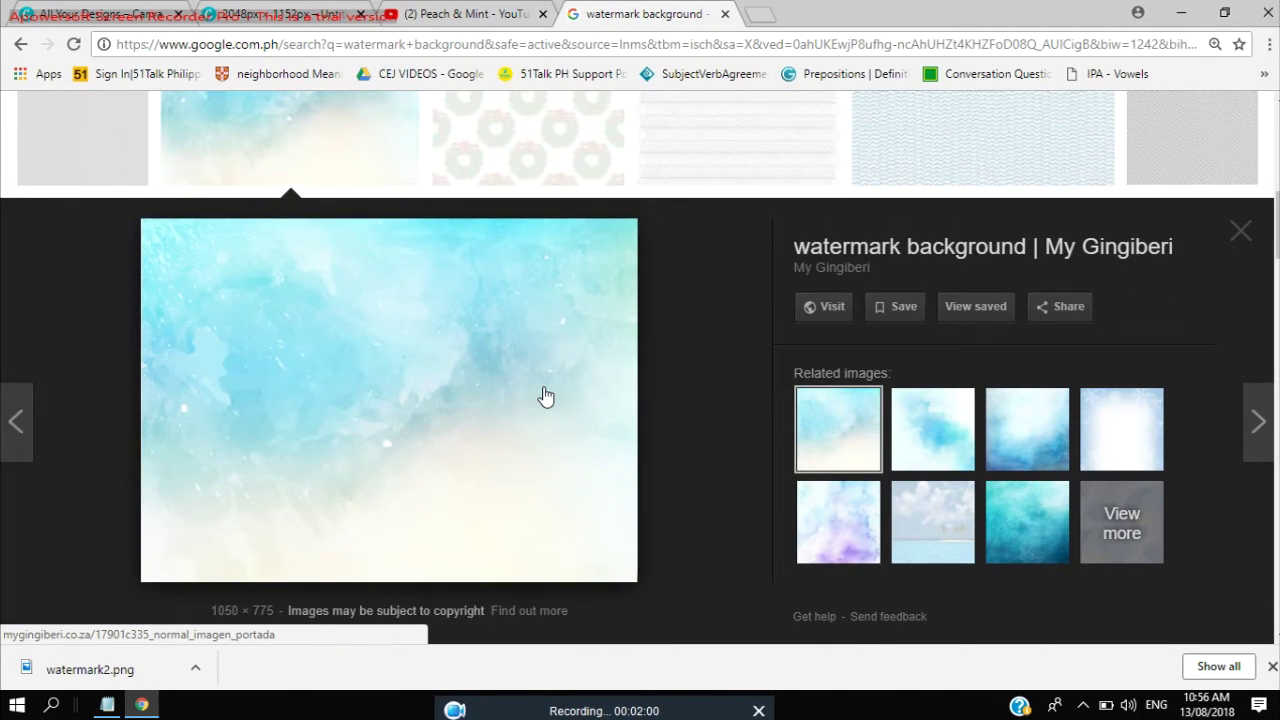
left_click(90, 14)
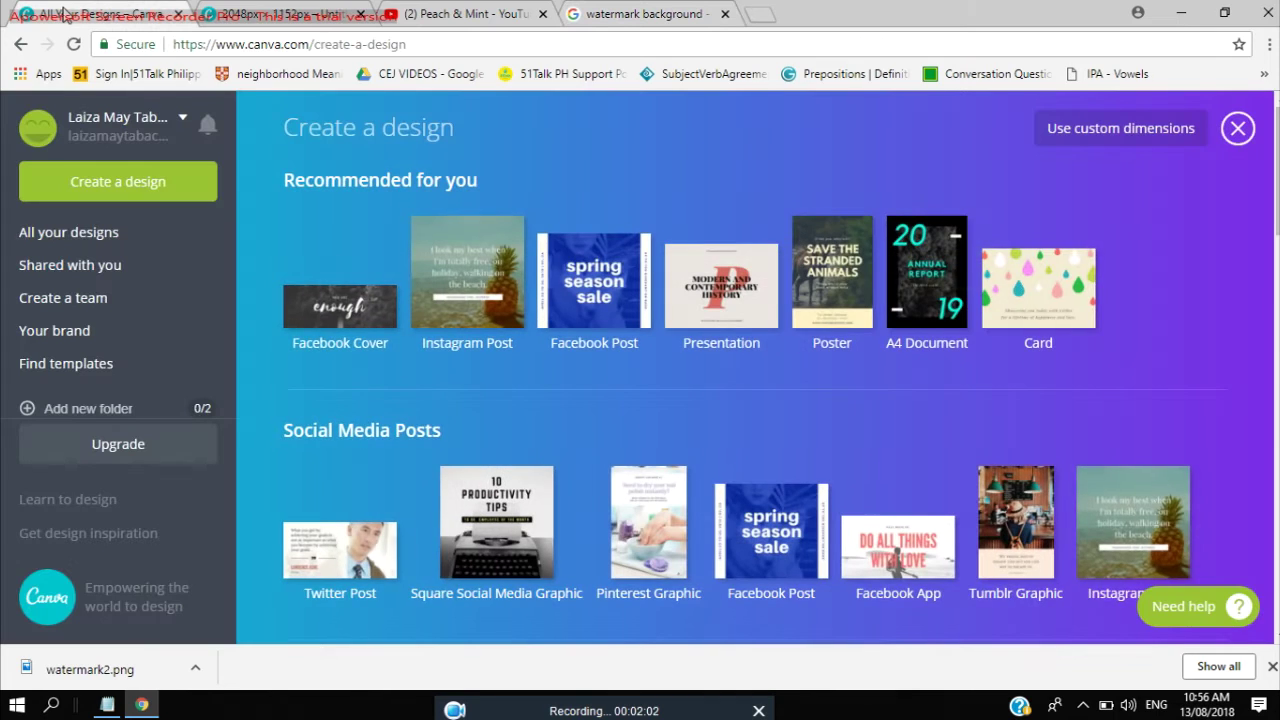
Place the uploaded blue watercolour image on the design and stretch it to cover the page.
left_click(240, 12)
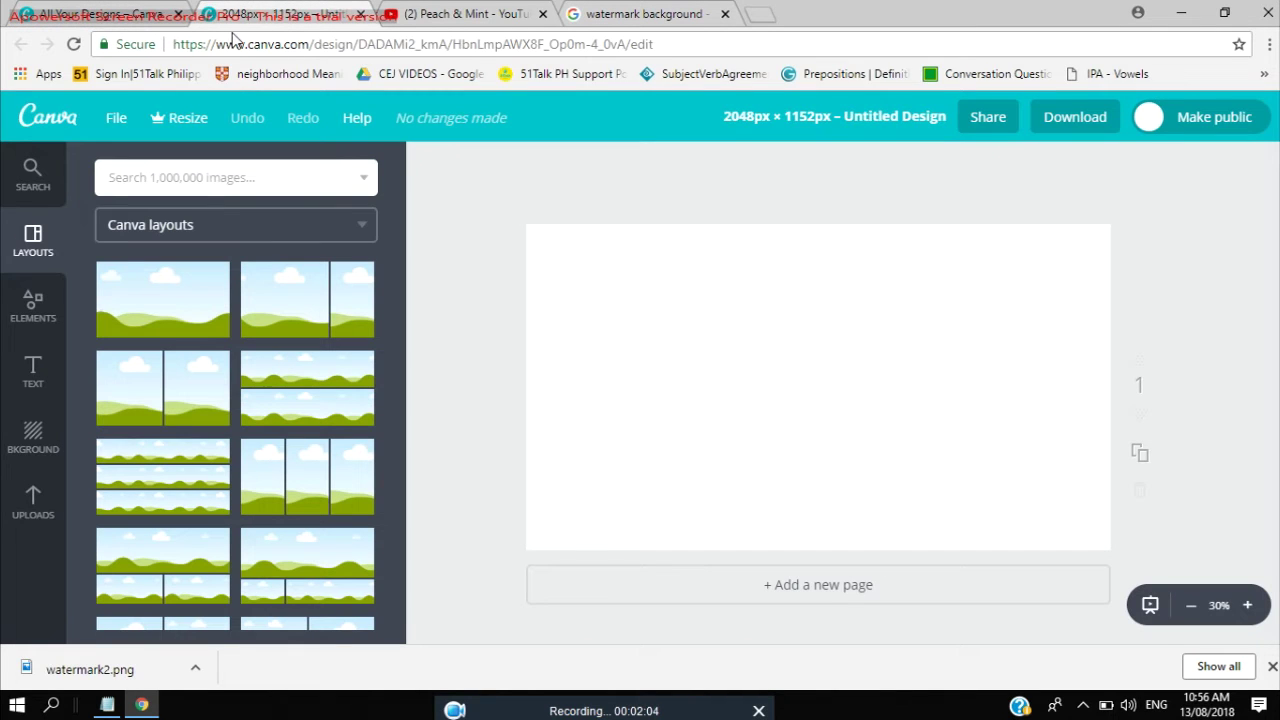
left_click(33, 503)
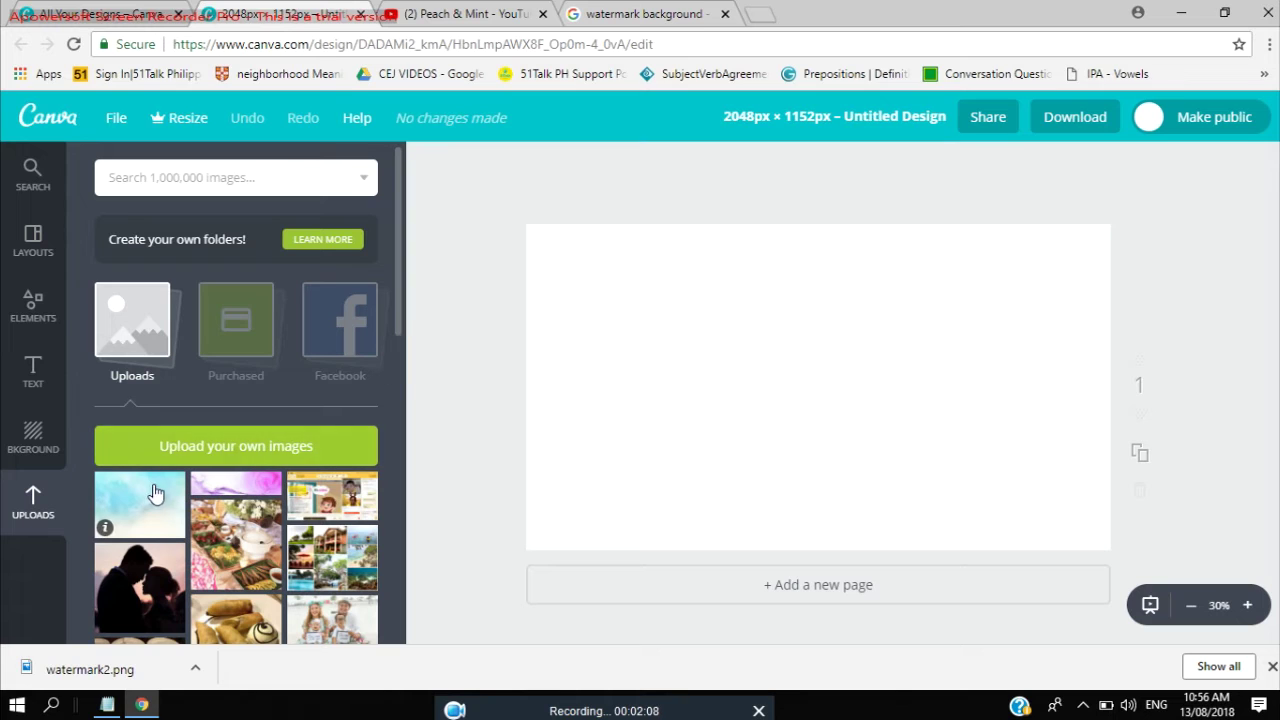
left_click_drag(148, 510, 766, 345)
left_click_drag(630, 435, 472, 572)
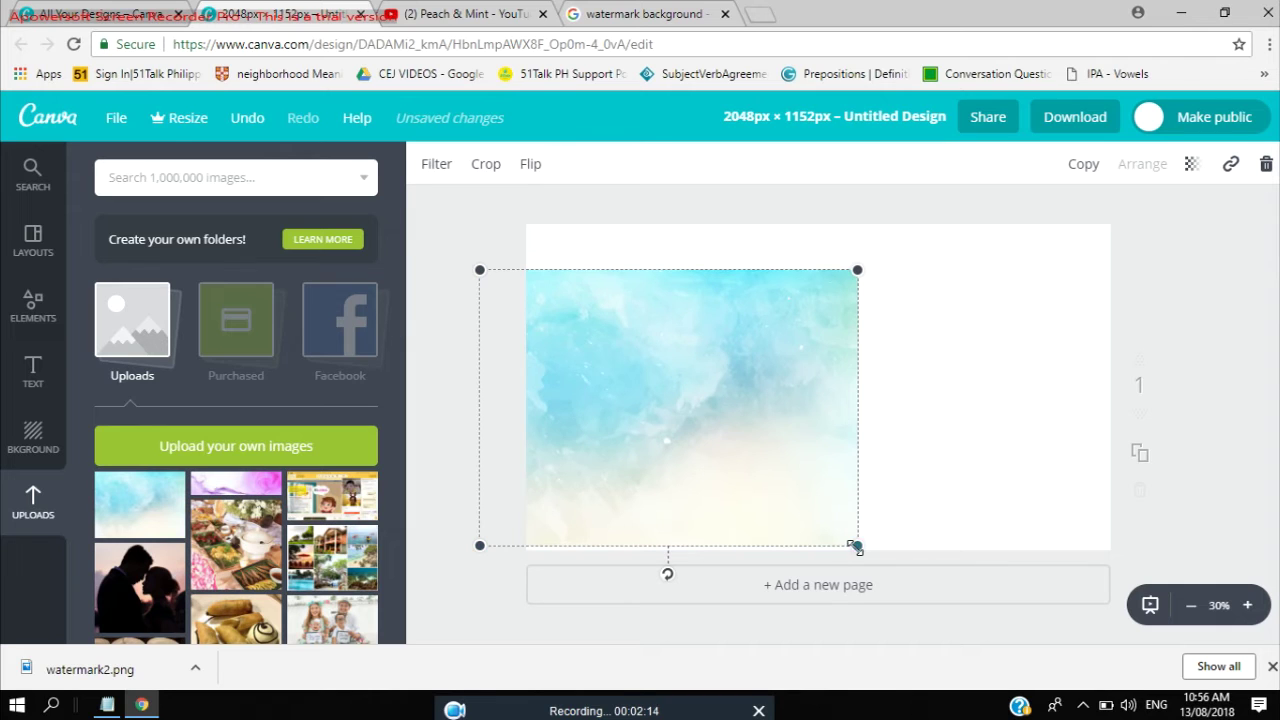
left_click_drag(857, 545, 1141, 531)
left_click_drag(807, 472, 796, 375)
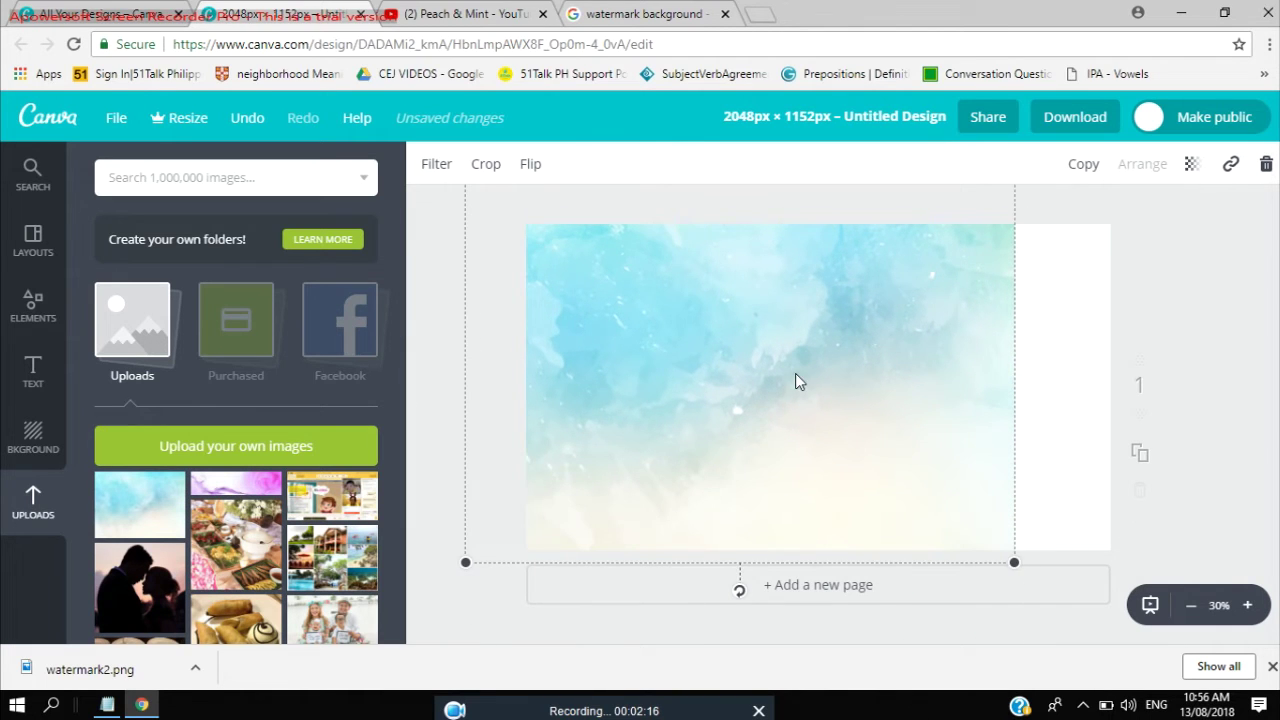
left_click_drag(1014, 566, 1178, 570)
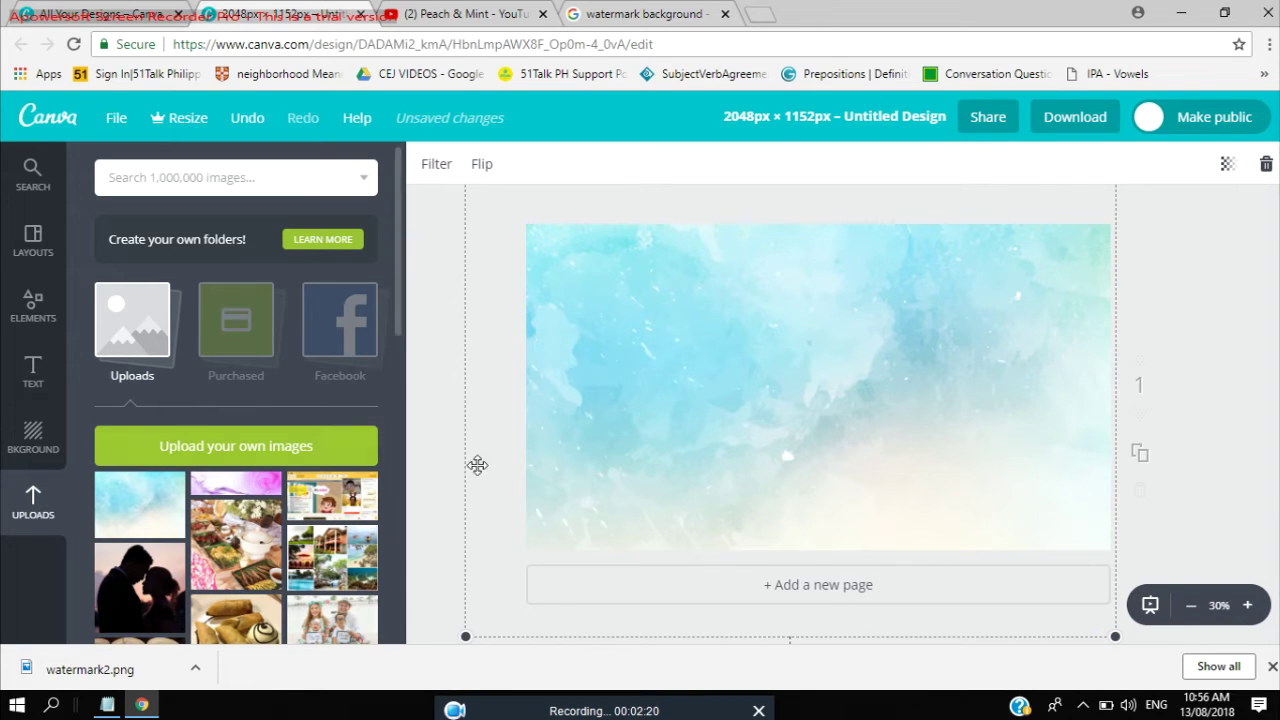
mouse_move(674, 397)
left_mouse_down()
mouse_move(689, 374)
mouse_move(686, 389)
left_mouse_up()
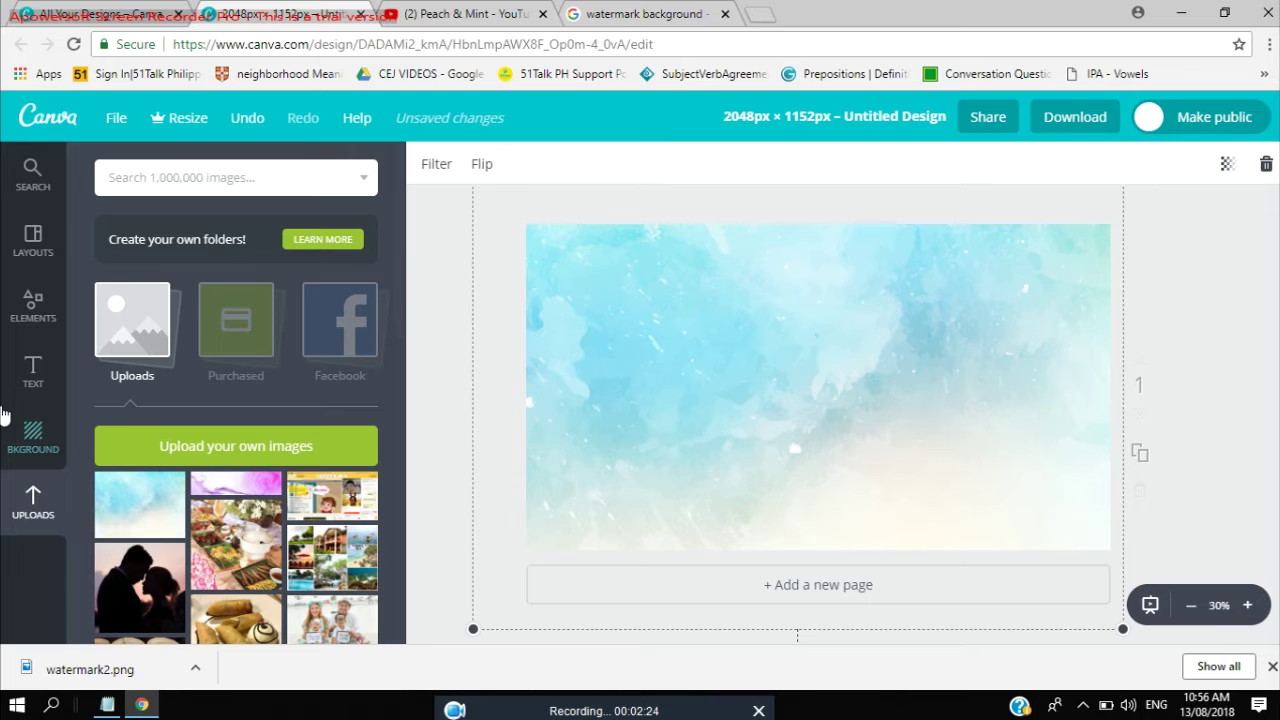
left_click(42, 375)
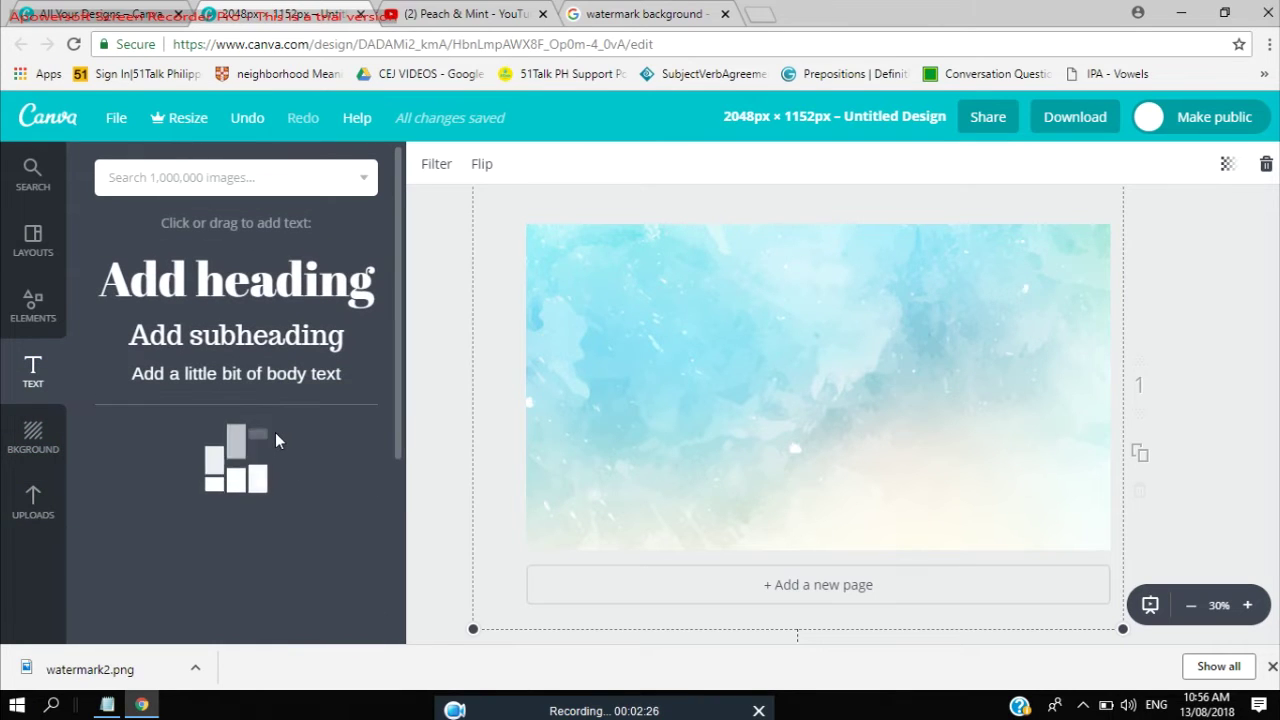
Scroll through the text templates and add the 'A gift just for you' script design.
scroll(277, 441, "down", 5)
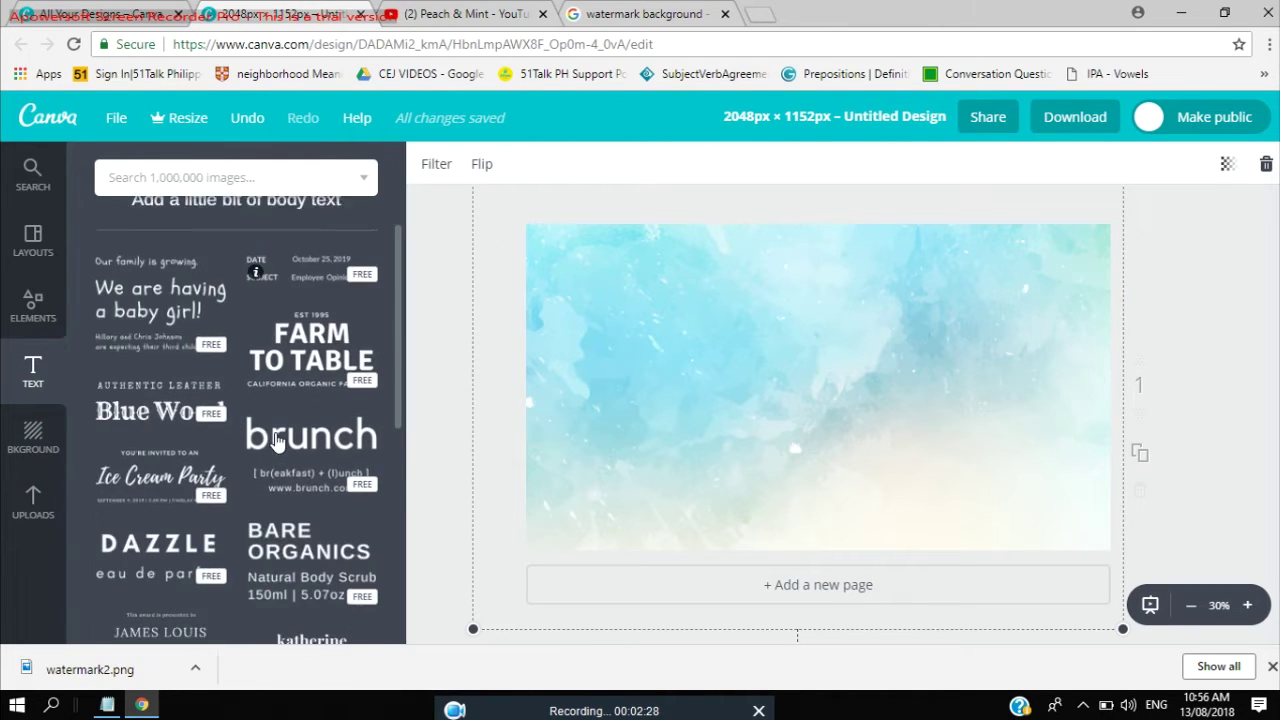
scroll(277, 441, "down", 4)
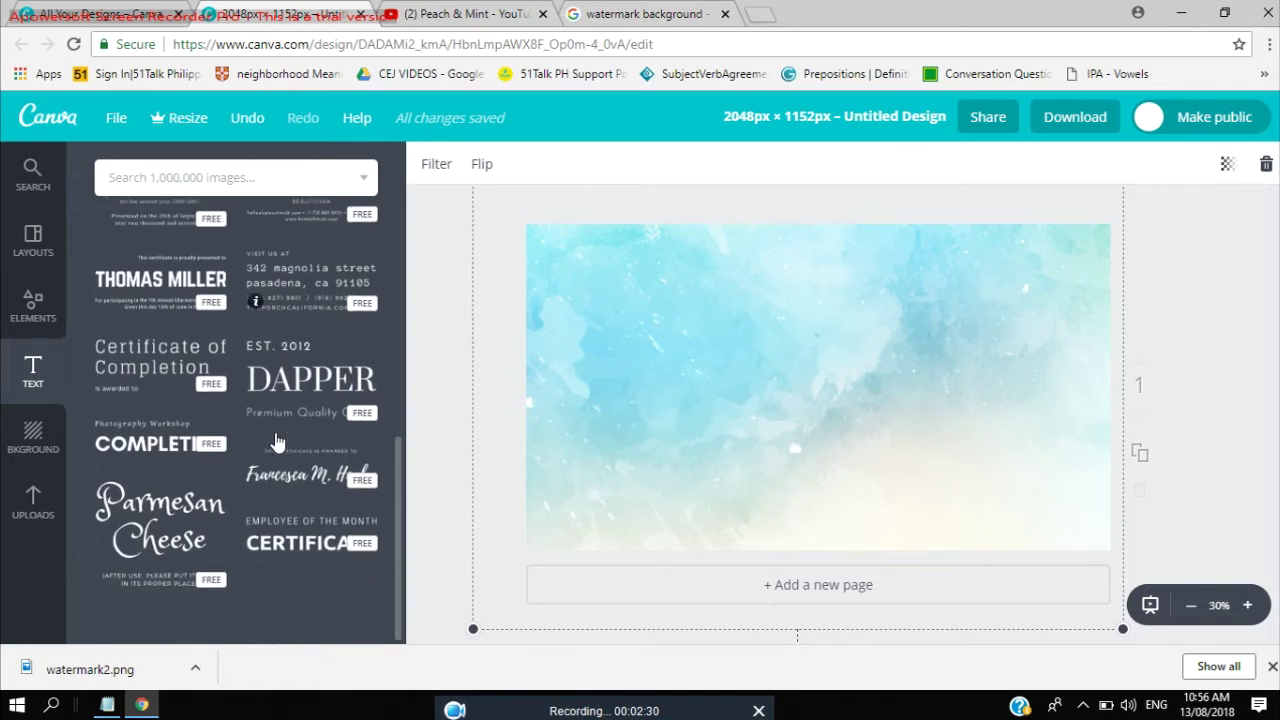
scroll(277, 441, "down", 5)
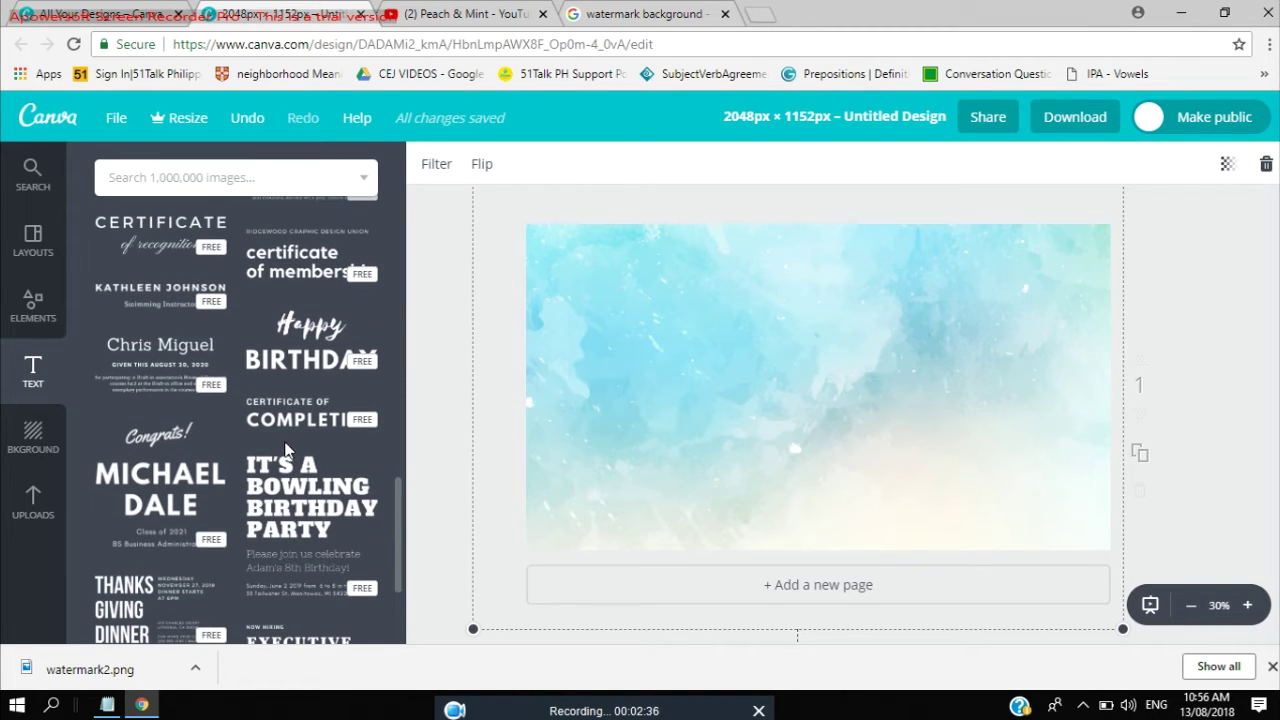
scroll(284, 450, "down", 2)
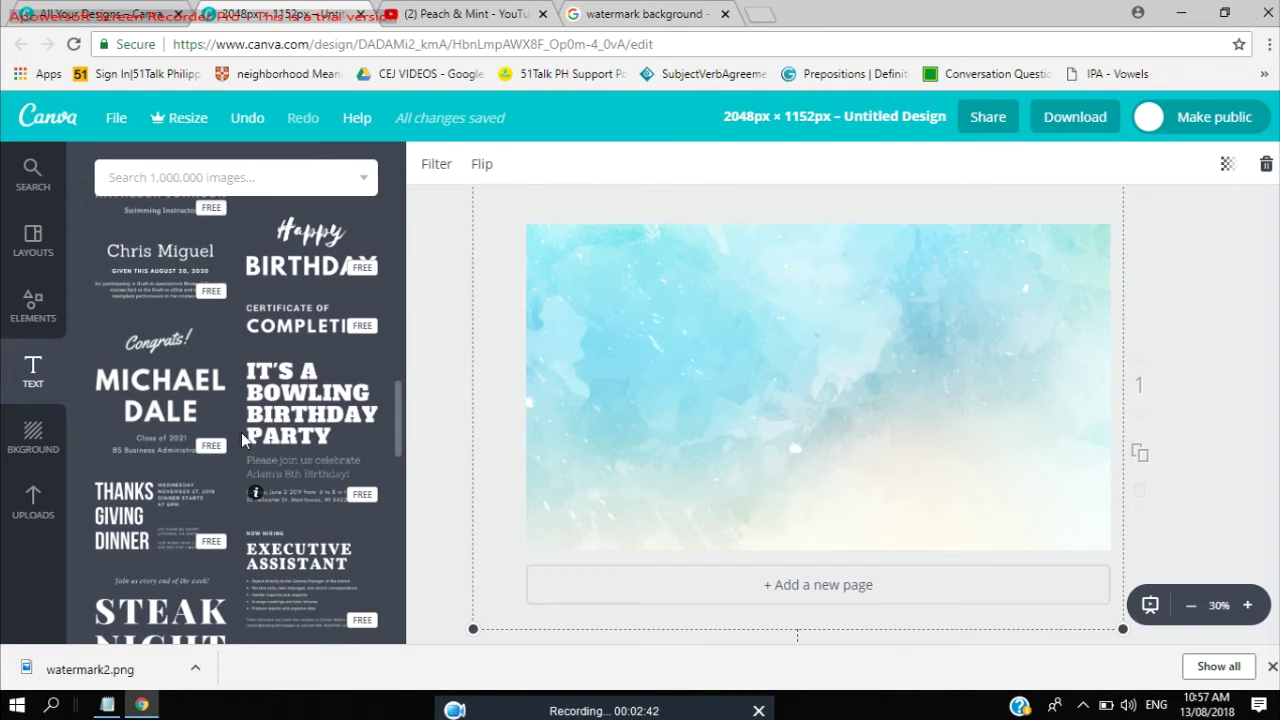
scroll(240, 435, "down", 8)
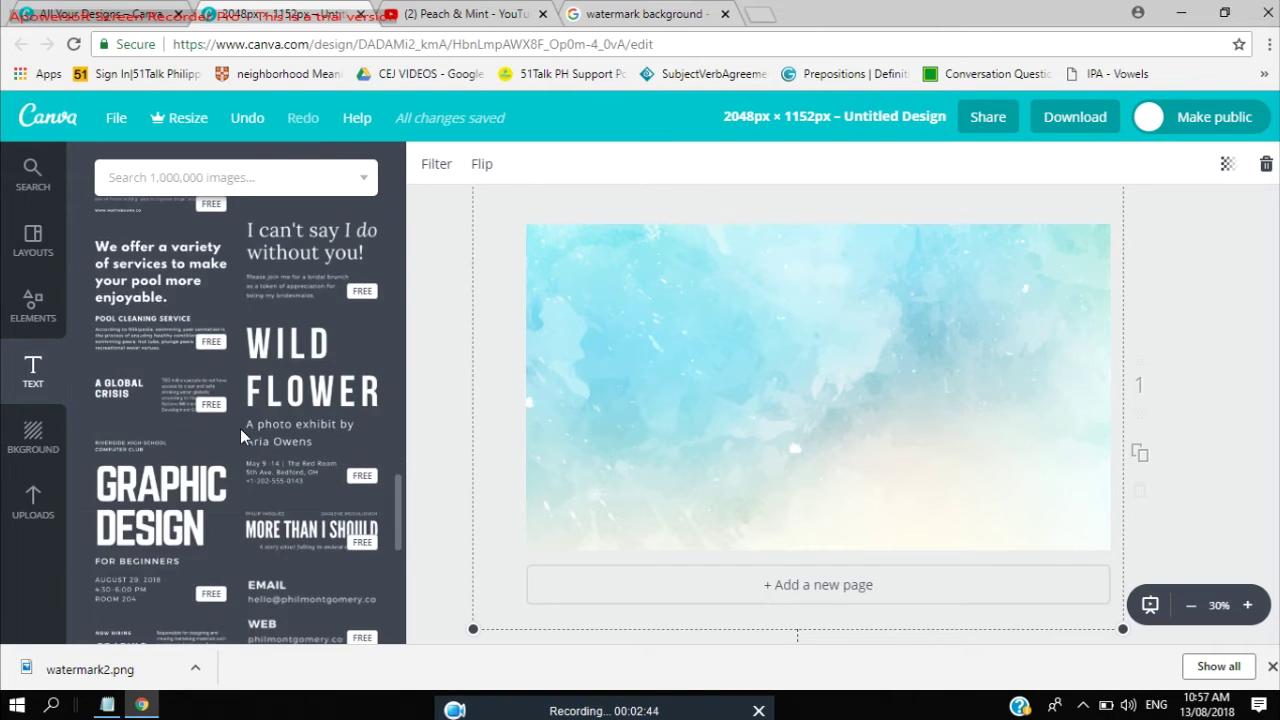
scroll(240, 435, "down", 6)
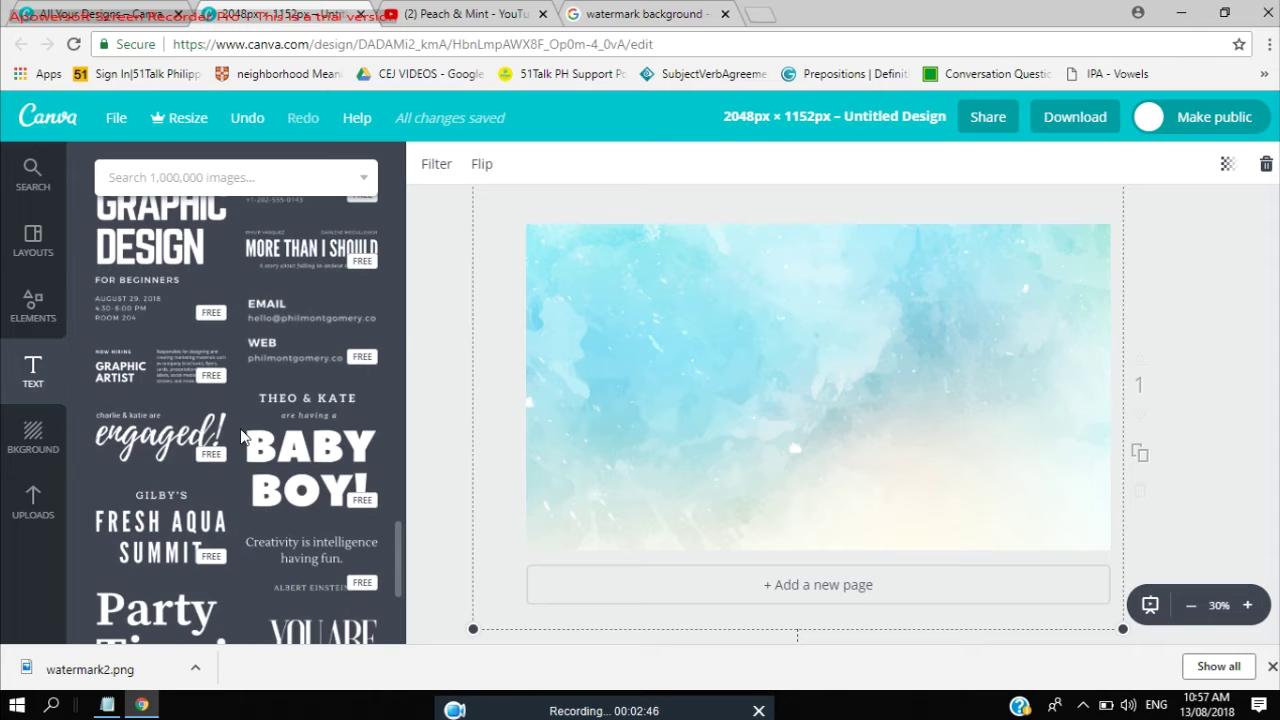
scroll(240, 436, "up", 4)
scroll(240, 436, "down", 8)
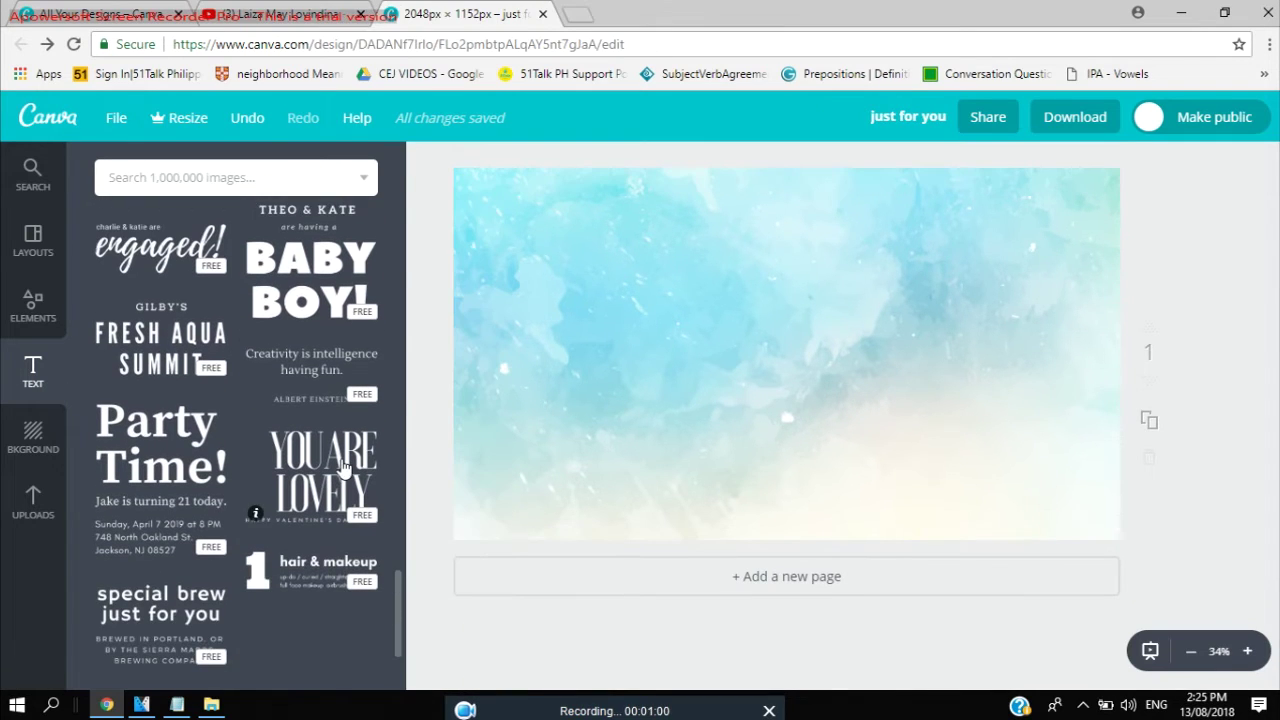
scroll(343, 467, "down", 10)
scroll(343, 467, "down", 12)
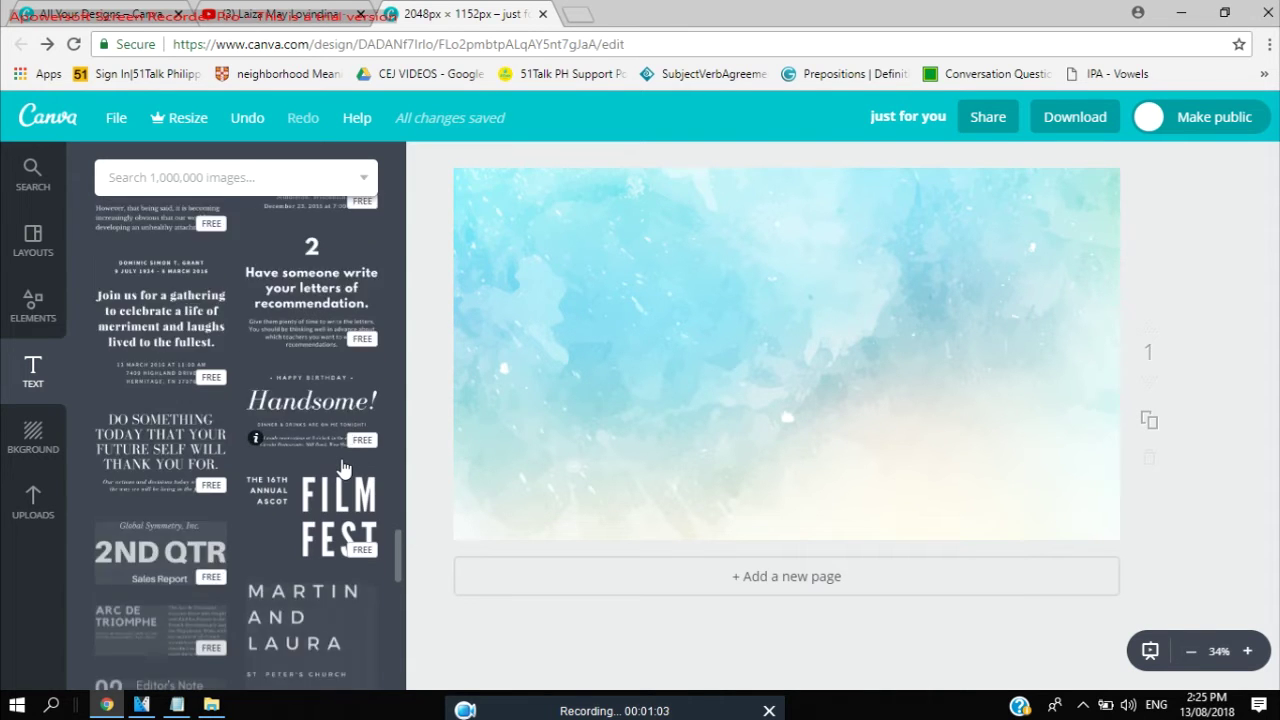
scroll(343, 467, "down", 3)
scroll(297, 392, "down", 12)
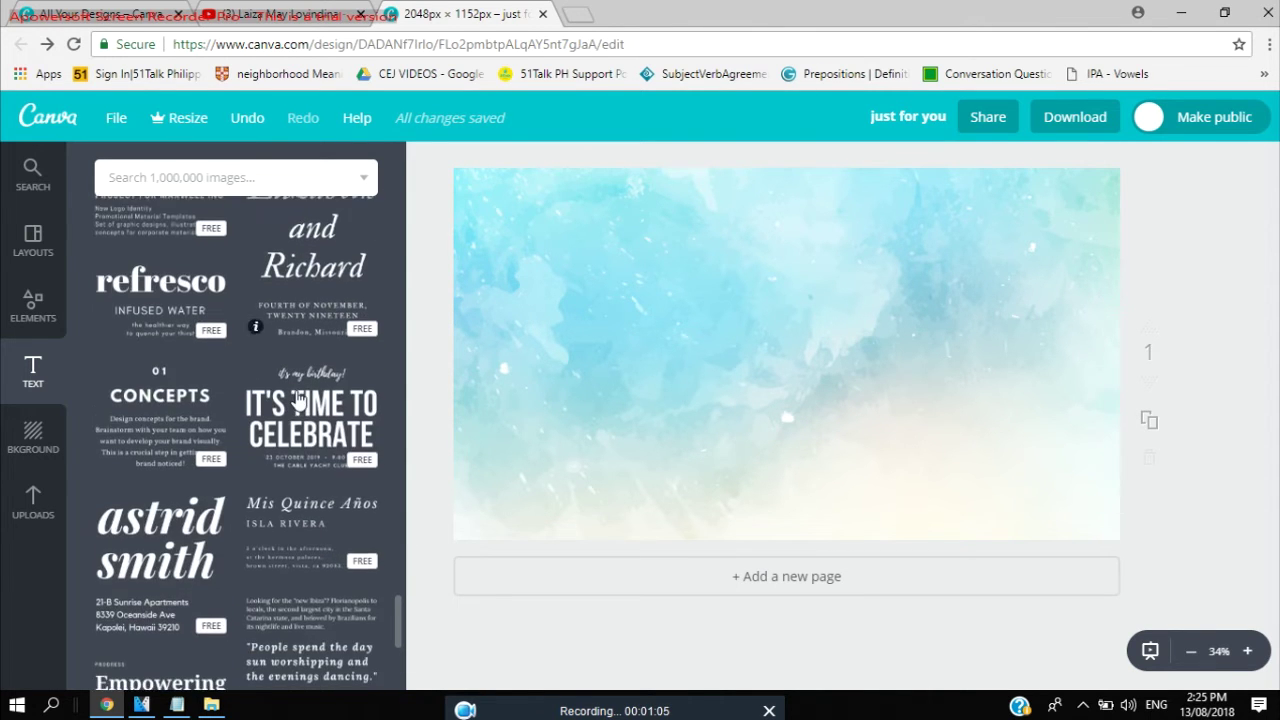
scroll(292, 405, "down", 7)
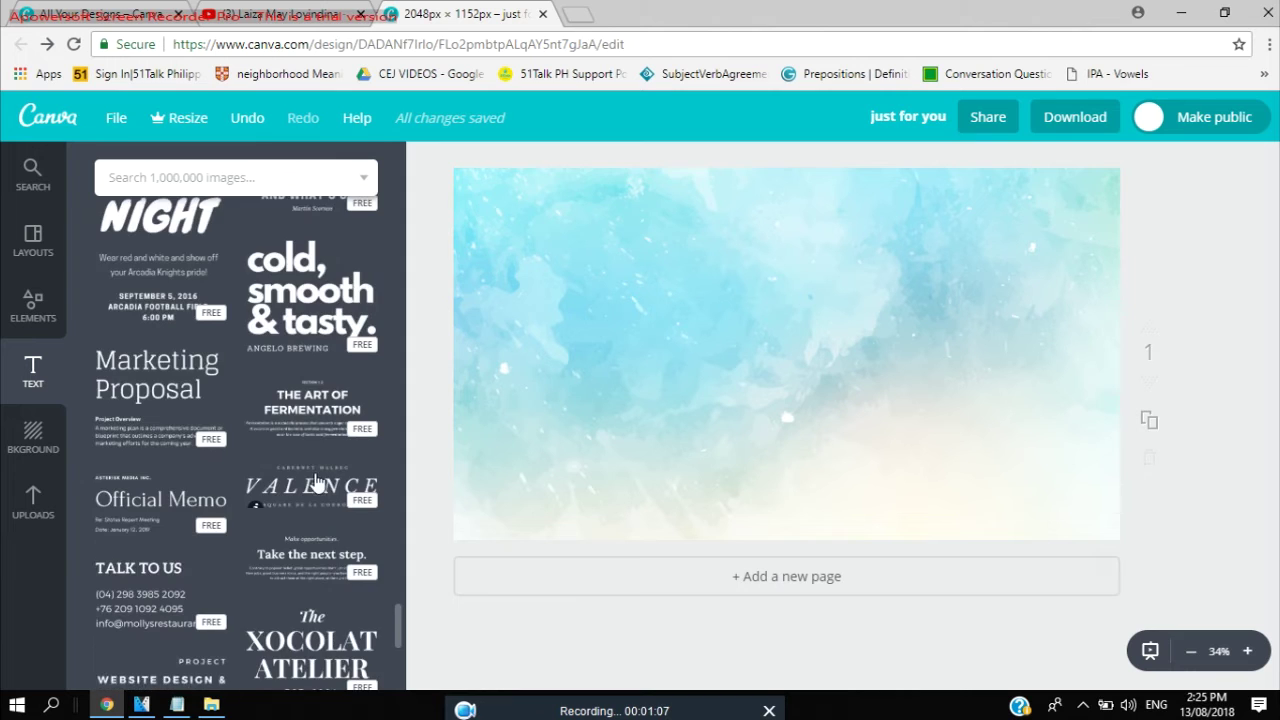
scroll(311, 488, "down", 6)
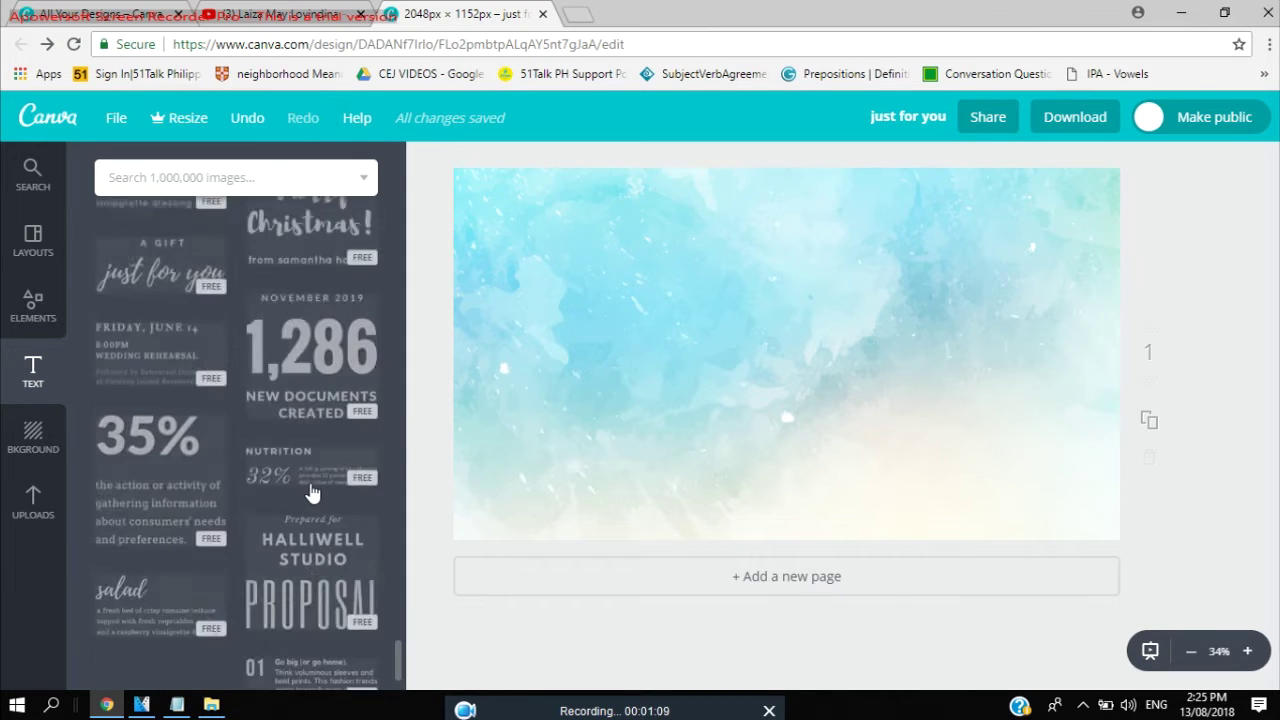
scroll(308, 485, "up", 7)
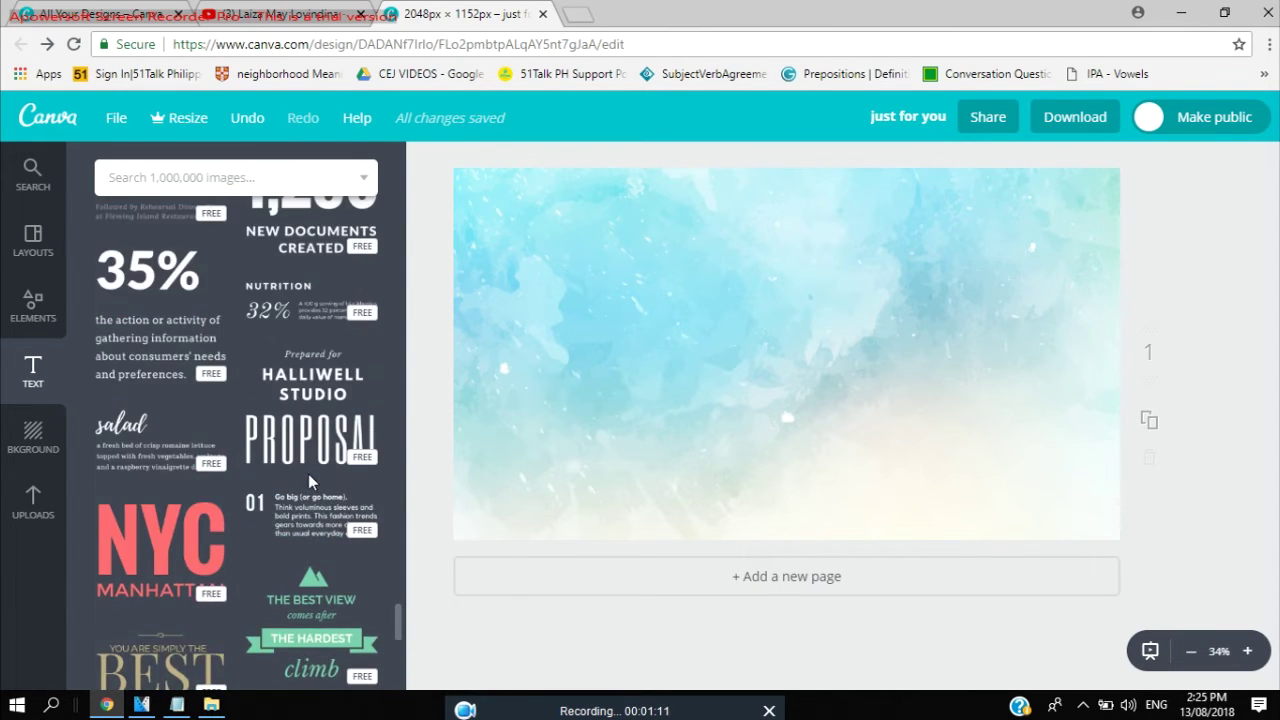
left_click(139, 457)
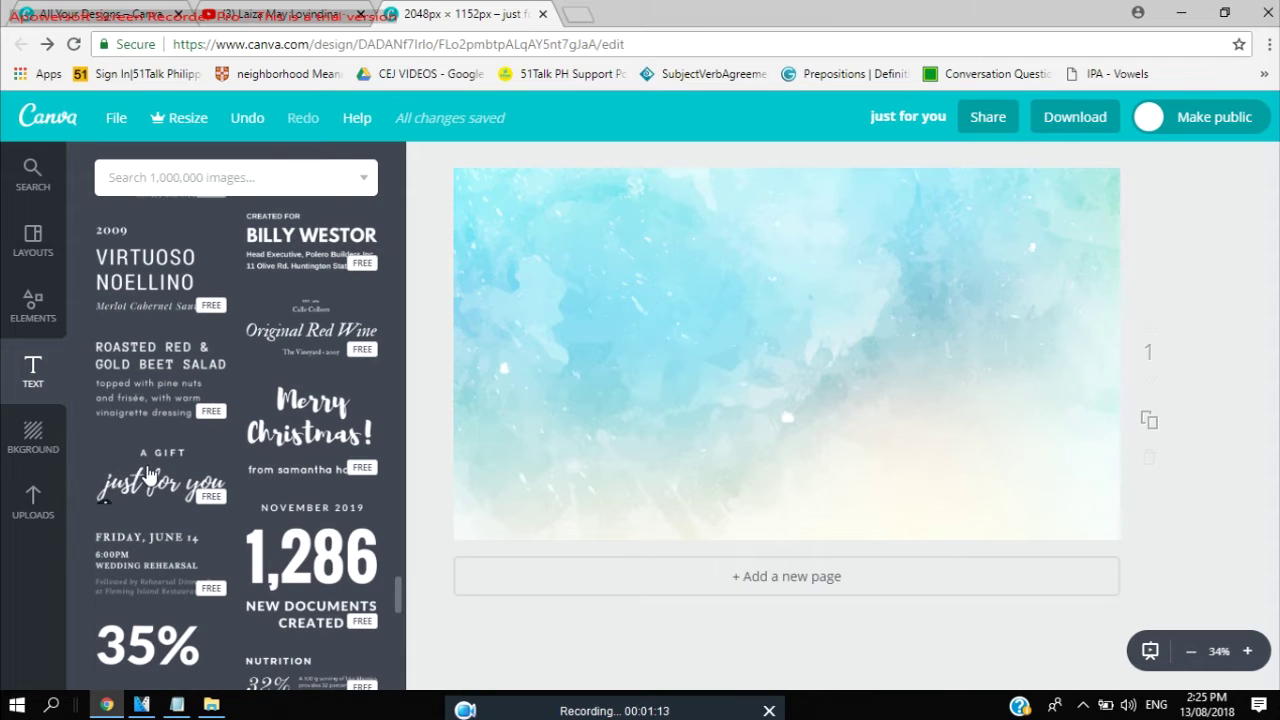
Place the 'A gift just for you' text group and enlarge it across the banner.
left_click(760, 357)
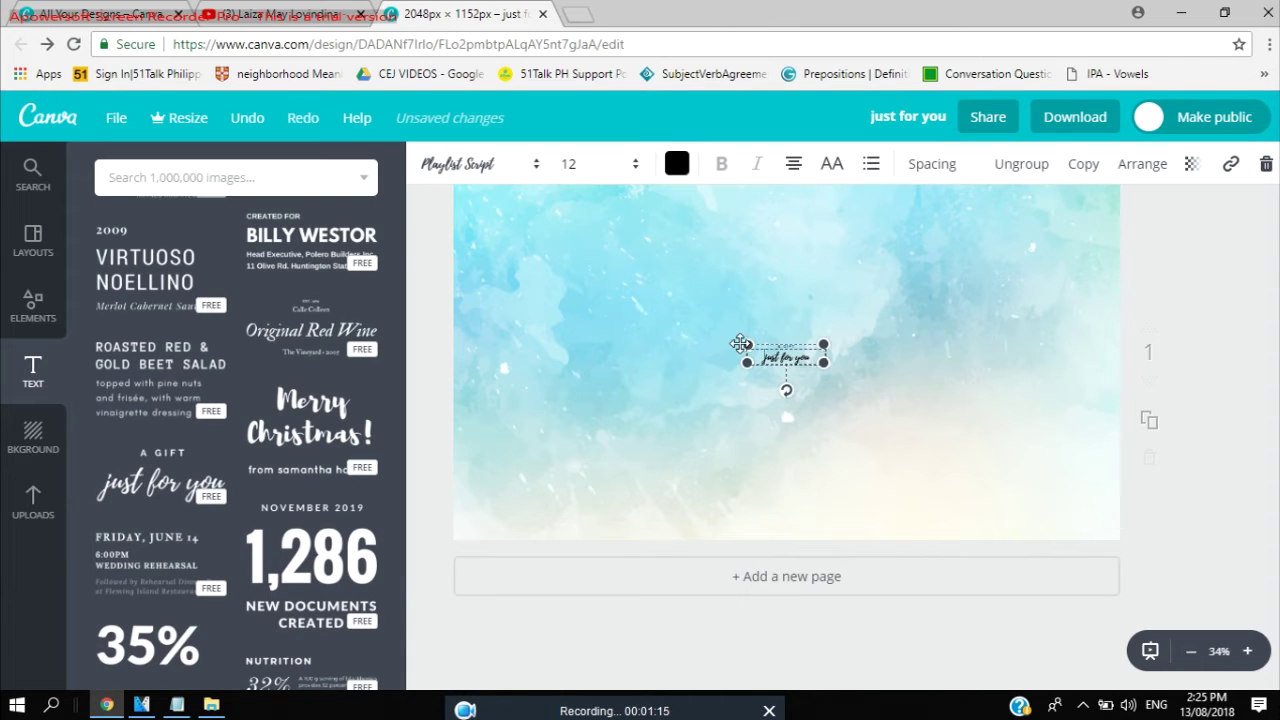
left_click_drag(714, 350, 427, 343)
left_click_drag(823, 364, 1127, 407)
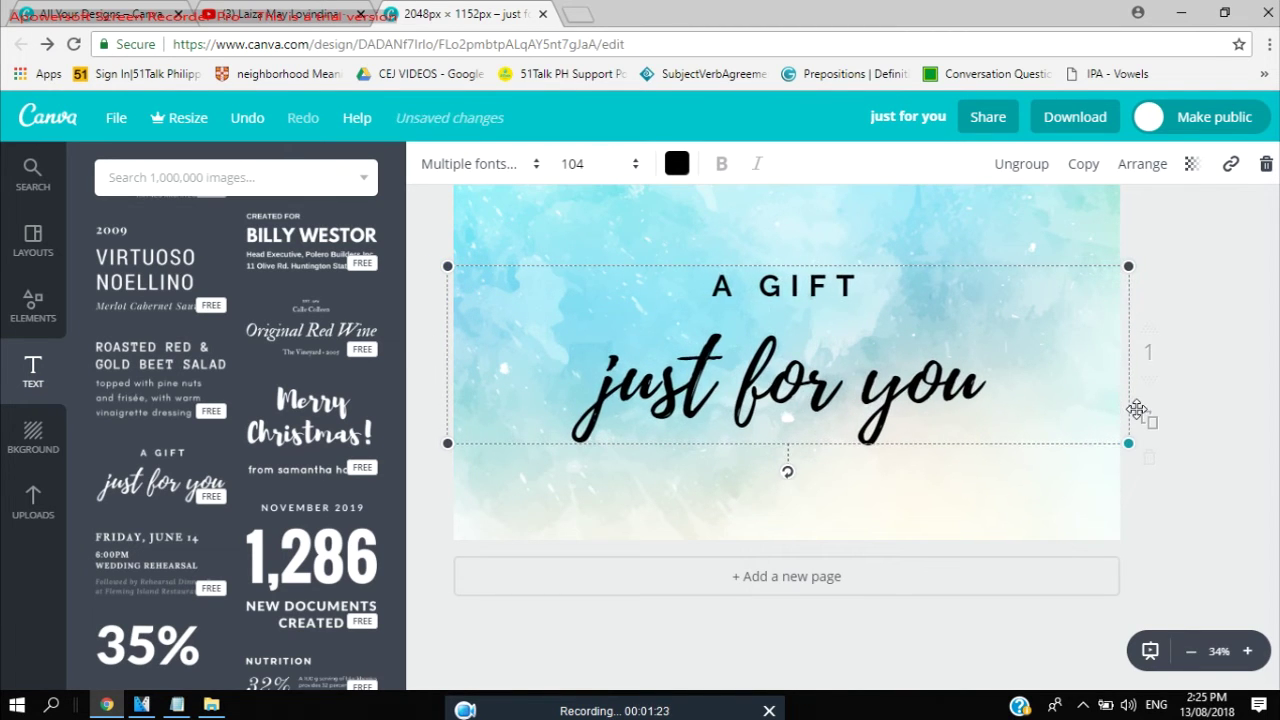
Replace 'just for you' with the channel owner's full name at font size 56.
left_click(960, 395)
left_click_drag(995, 385, 254, 457)
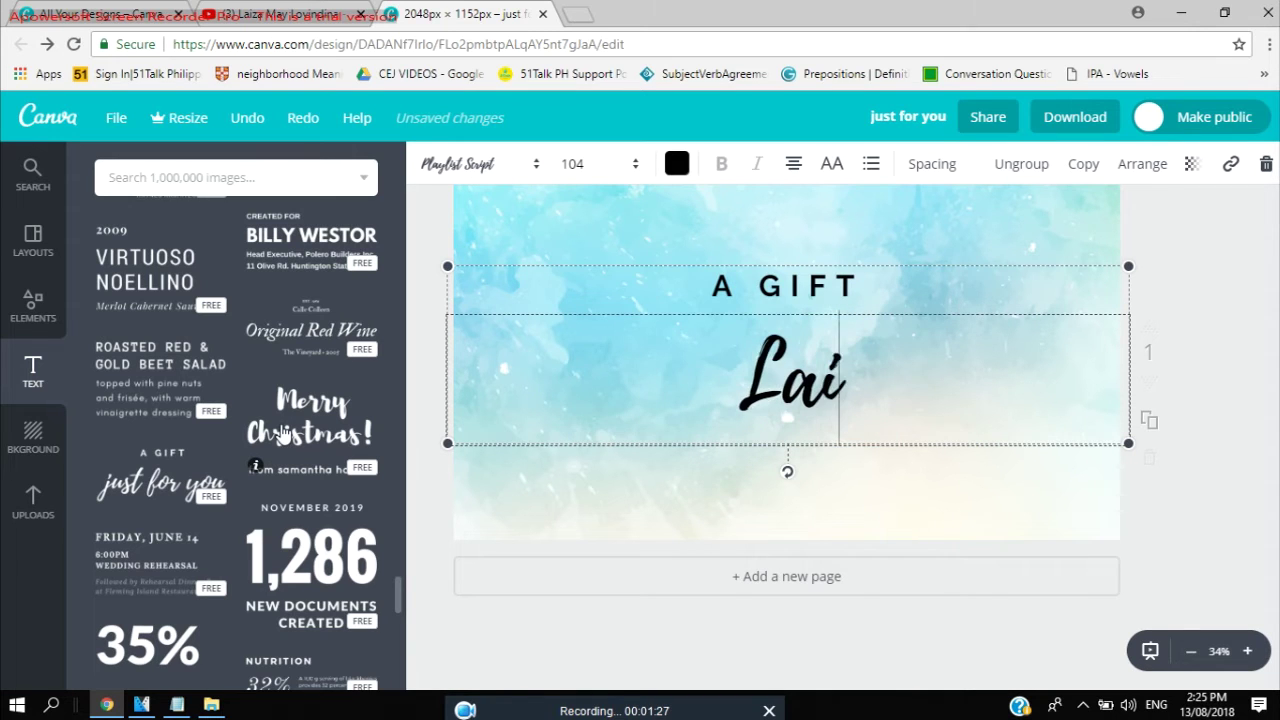
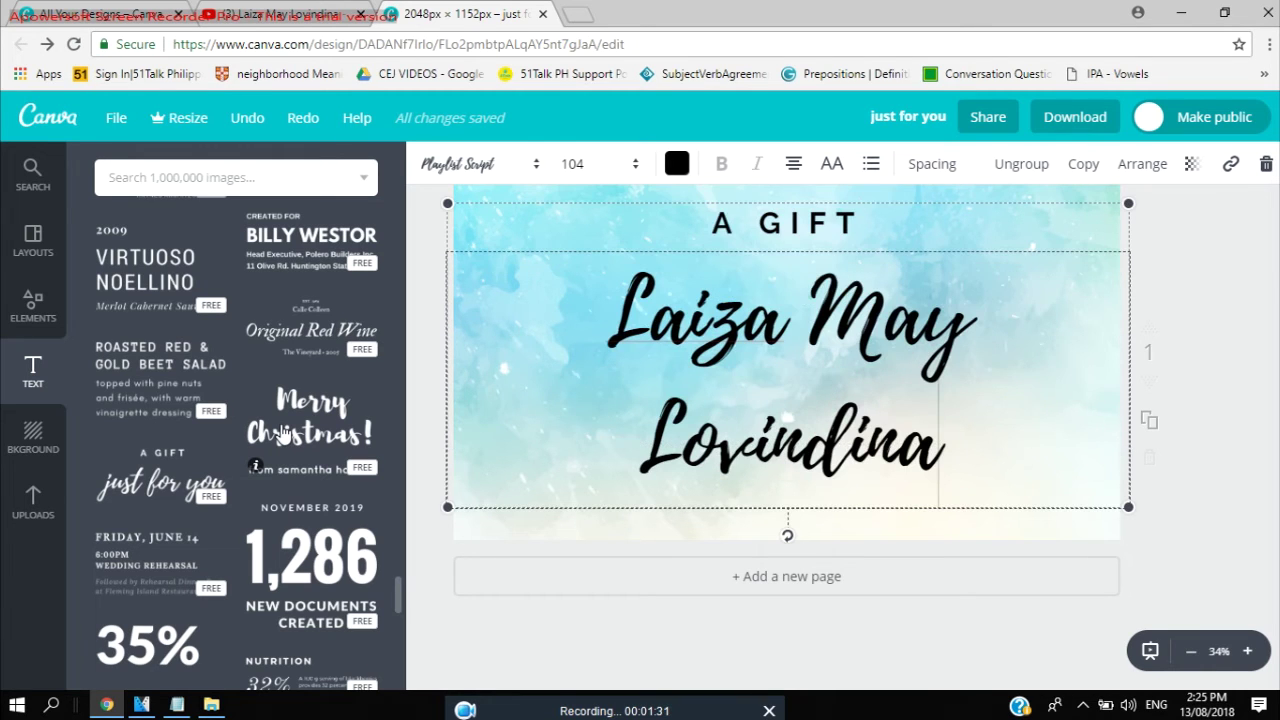
left_click_drag(977, 457, 594, 305)
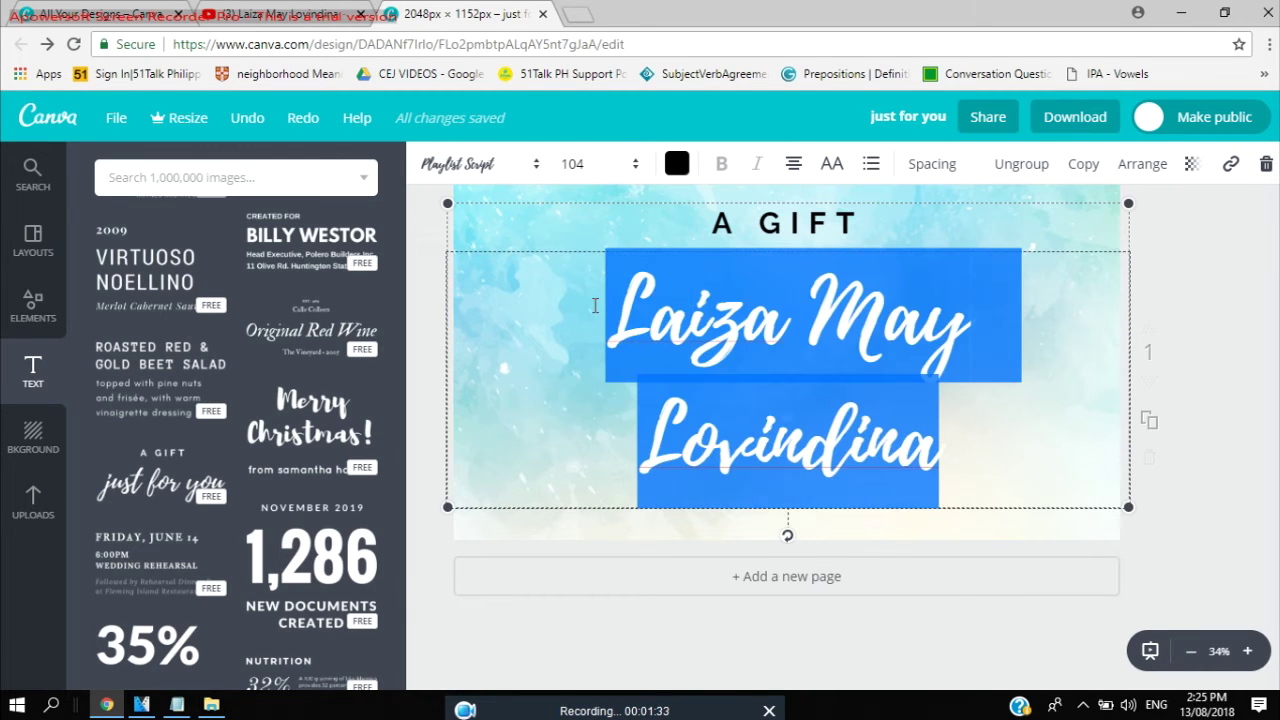
left_click(624, 165)
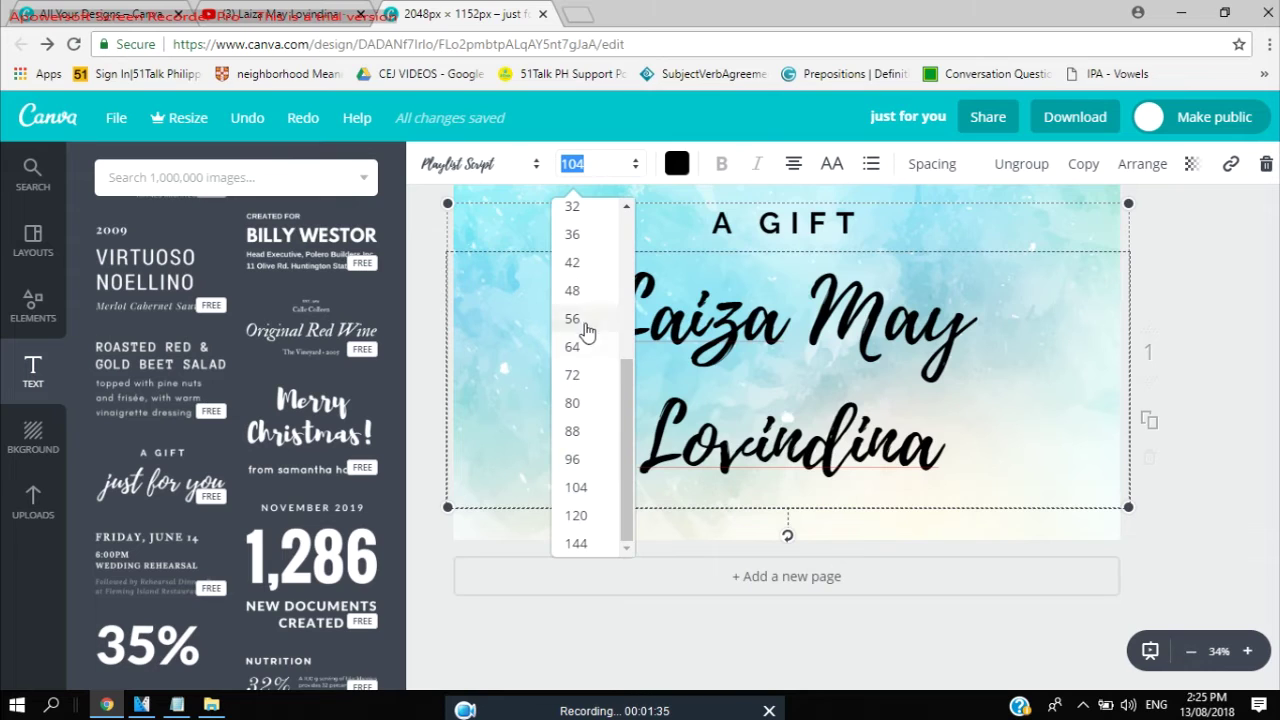
left_click(584, 322)
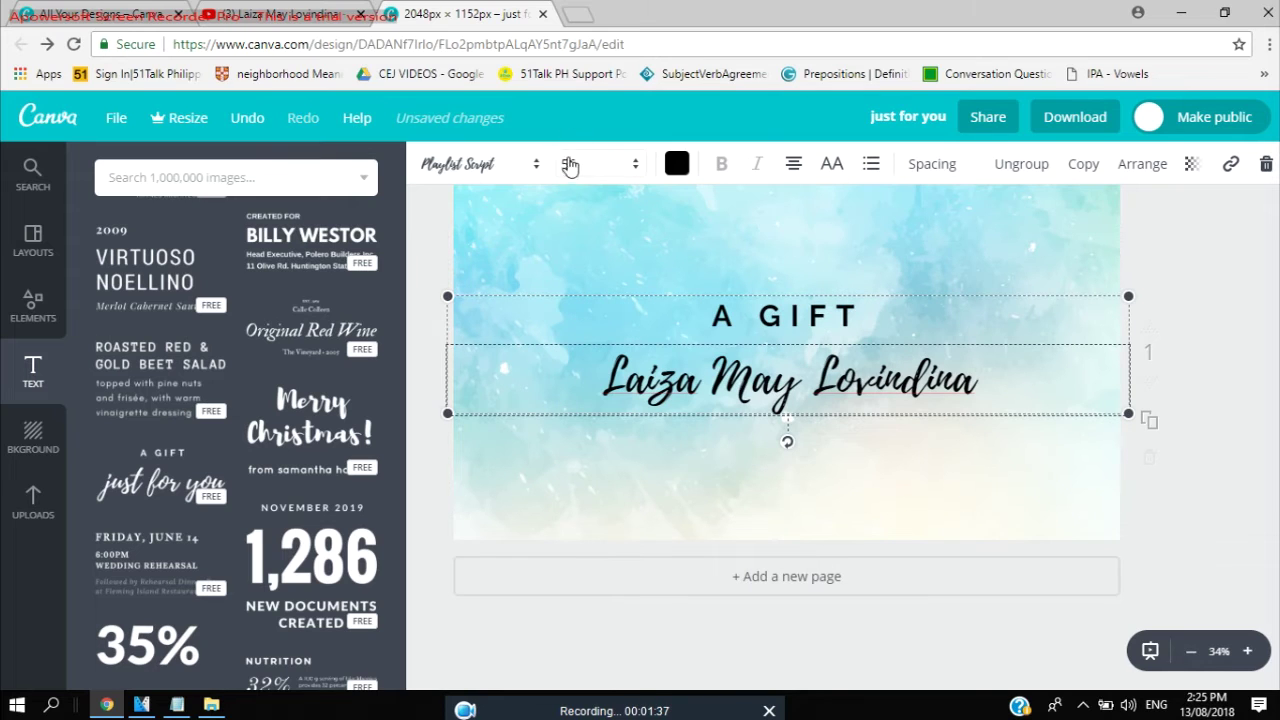
left_click(865, 320)
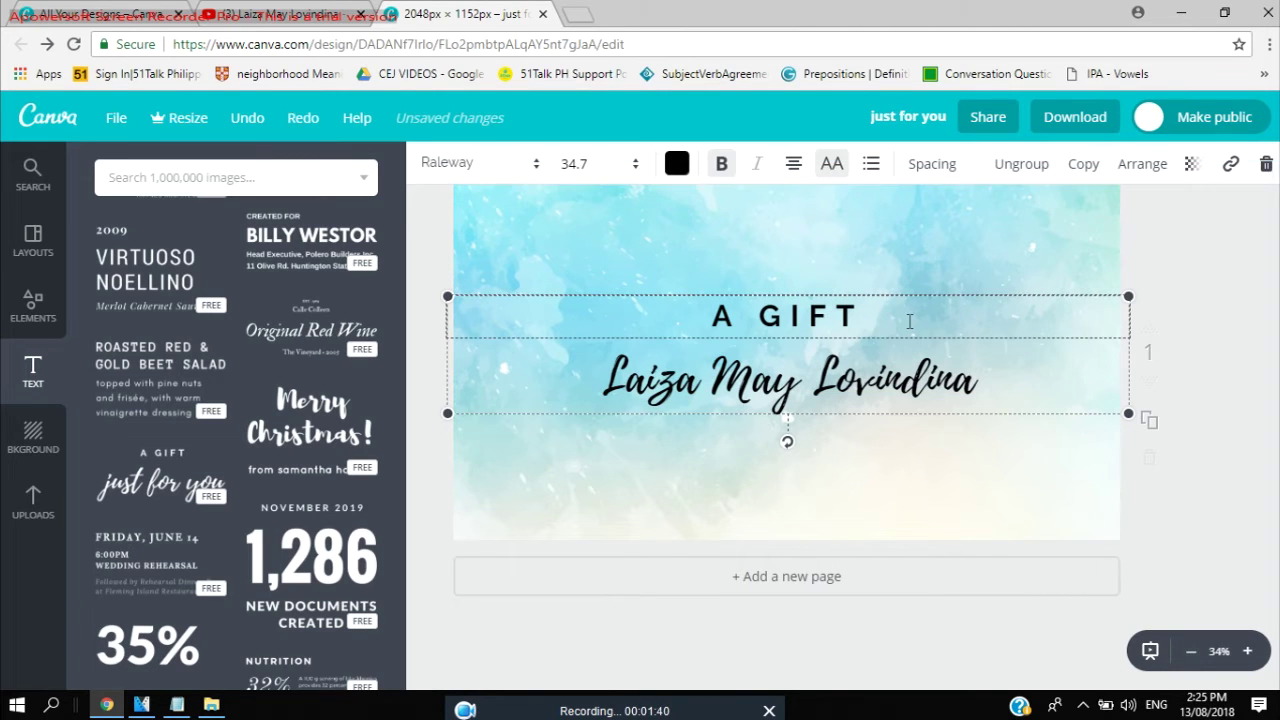
Change the 'A GIFT' heading to 'WELCOME TO CHANNEL' at font size 28.
left_click_drag(910, 320, 469, 339)
type("WELCOME TO CHAN")
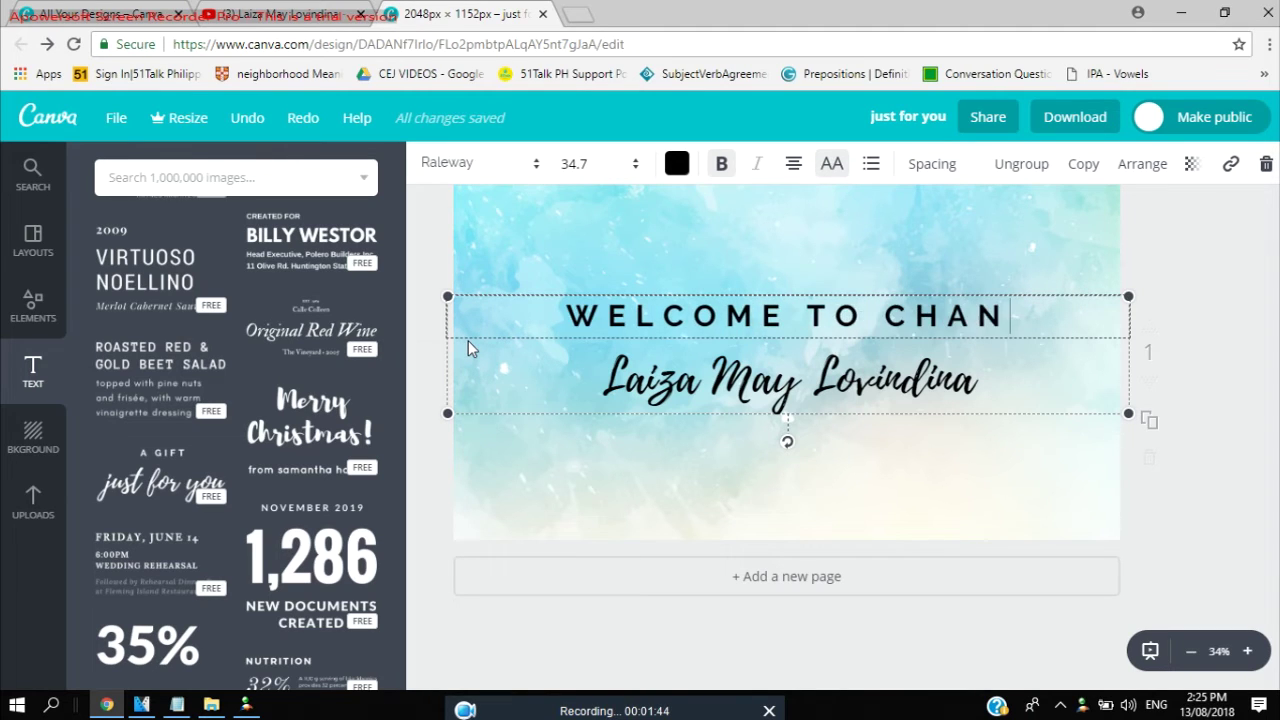
type("NEL")
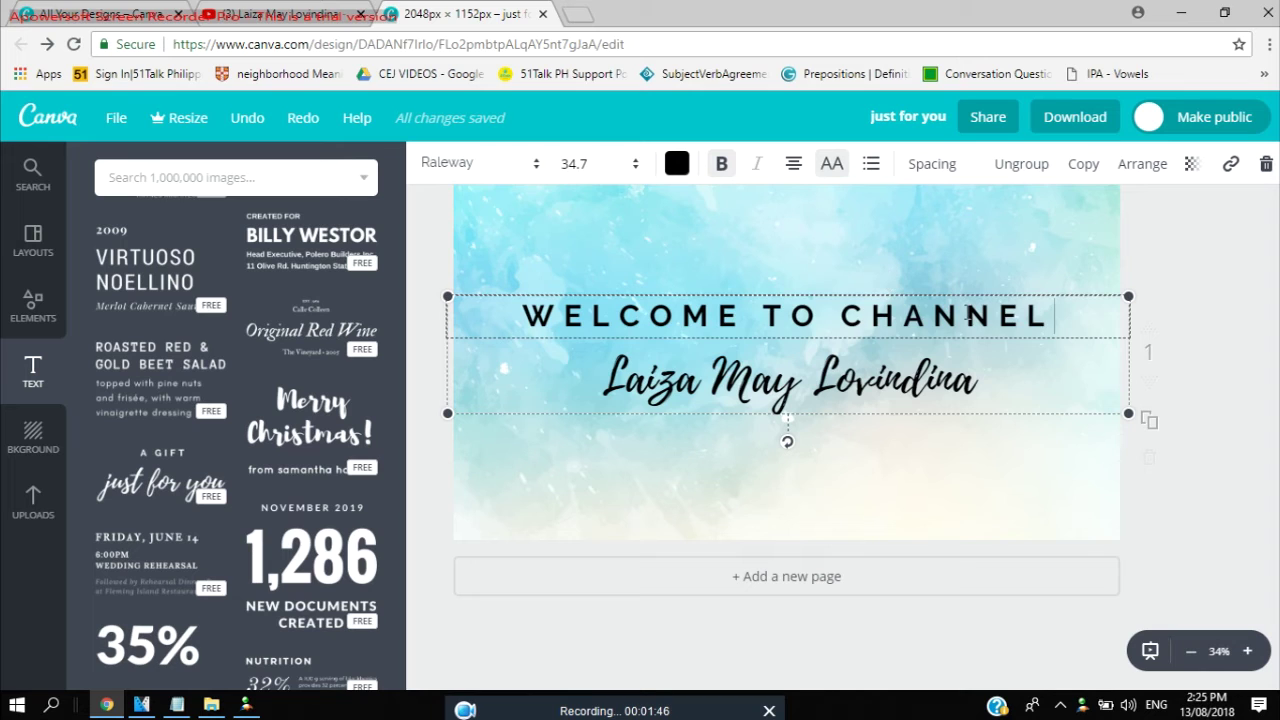
left_click_drag(1088, 314, 512, 318)
left_click(578, 163)
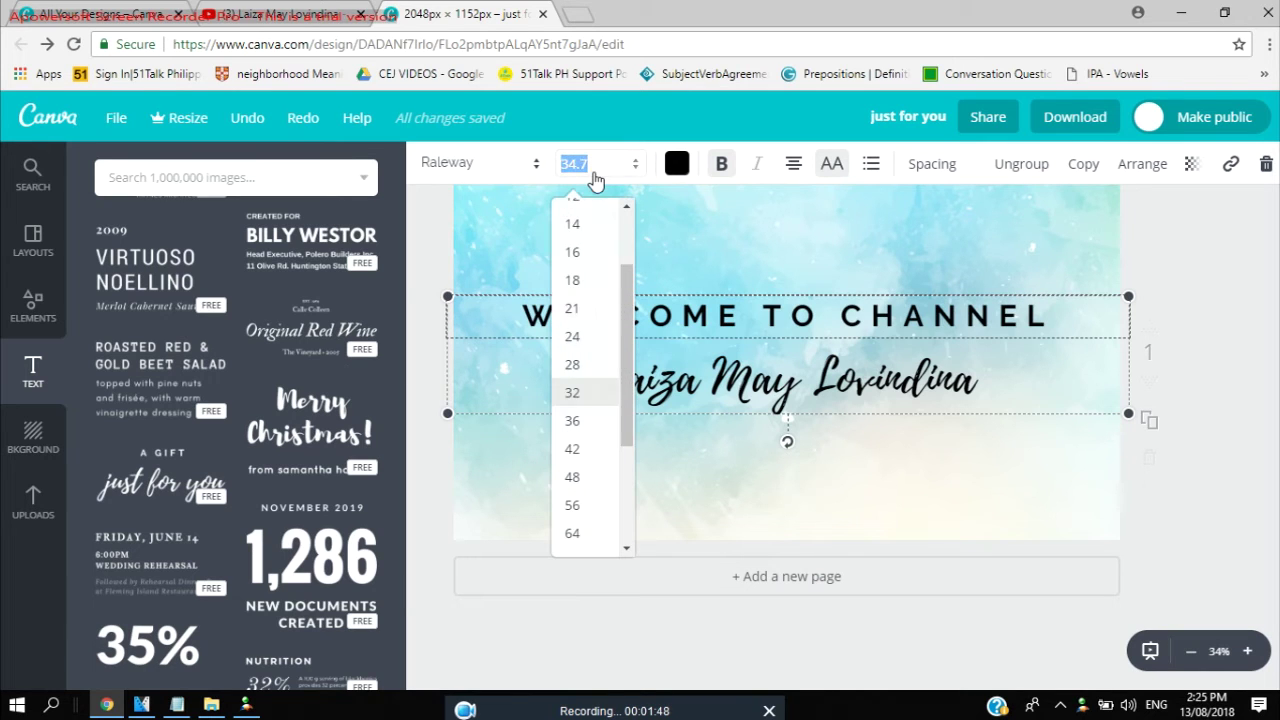
left_click(572, 364)
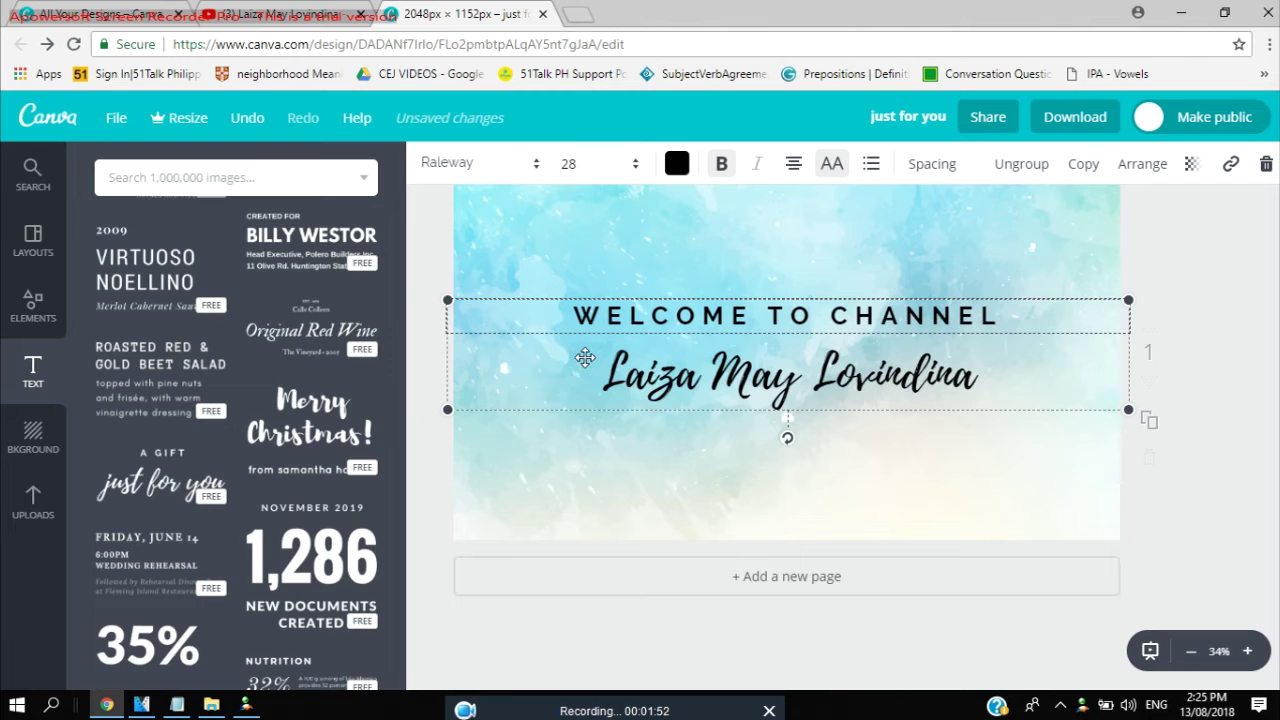
Reduce the name line to size 48 and shift both texts slightly right.
left_click(735, 373)
double_click(735, 373)
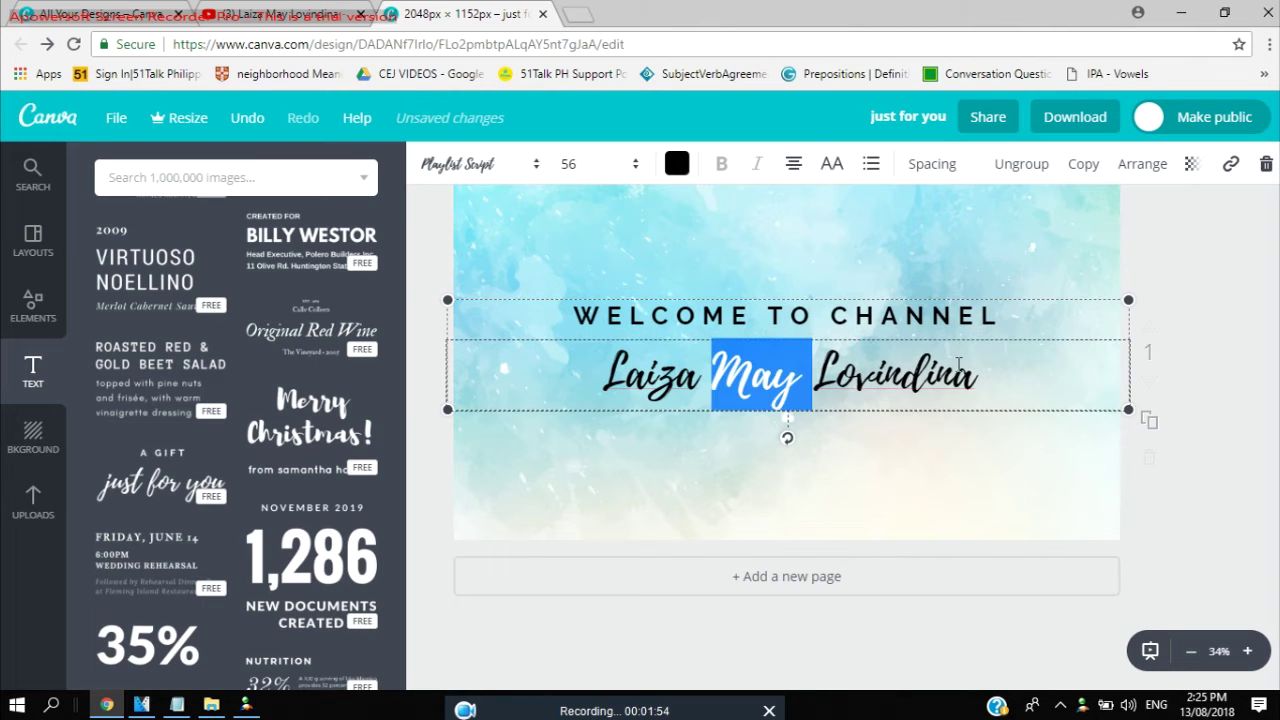
left_click_drag(988, 372, 598, 396)
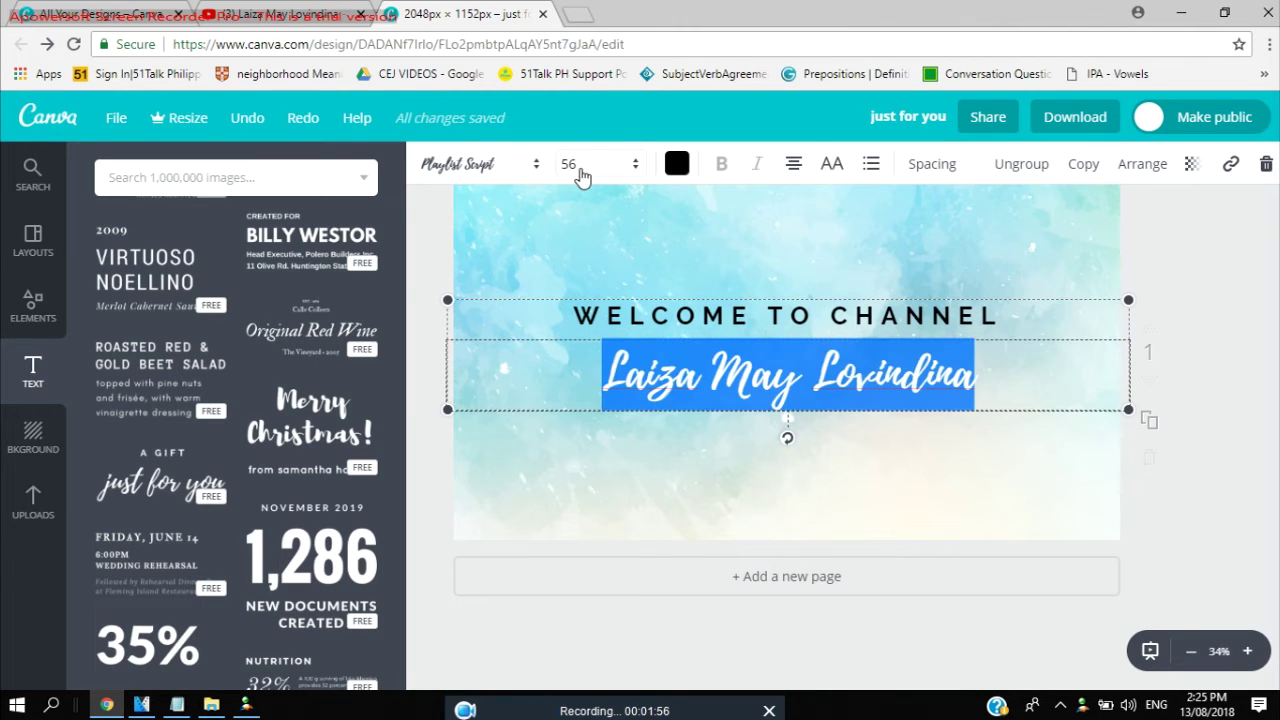
left_click(580, 168)
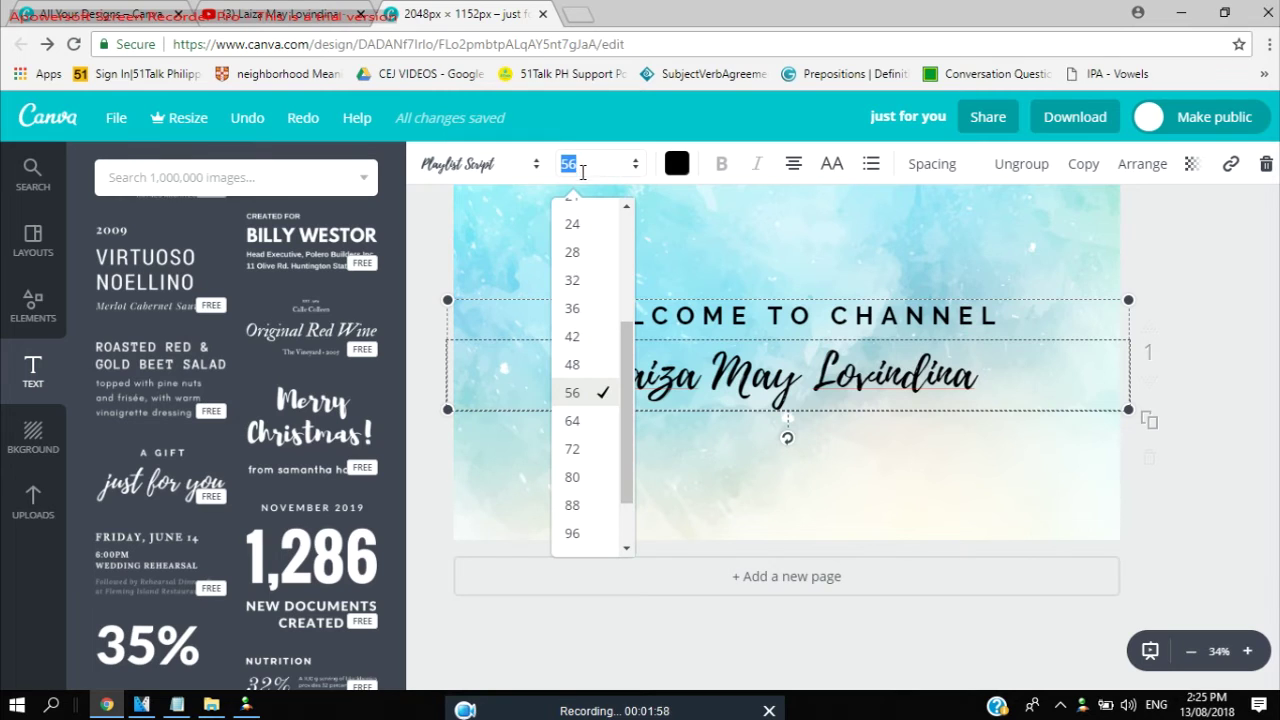
left_click(575, 364)
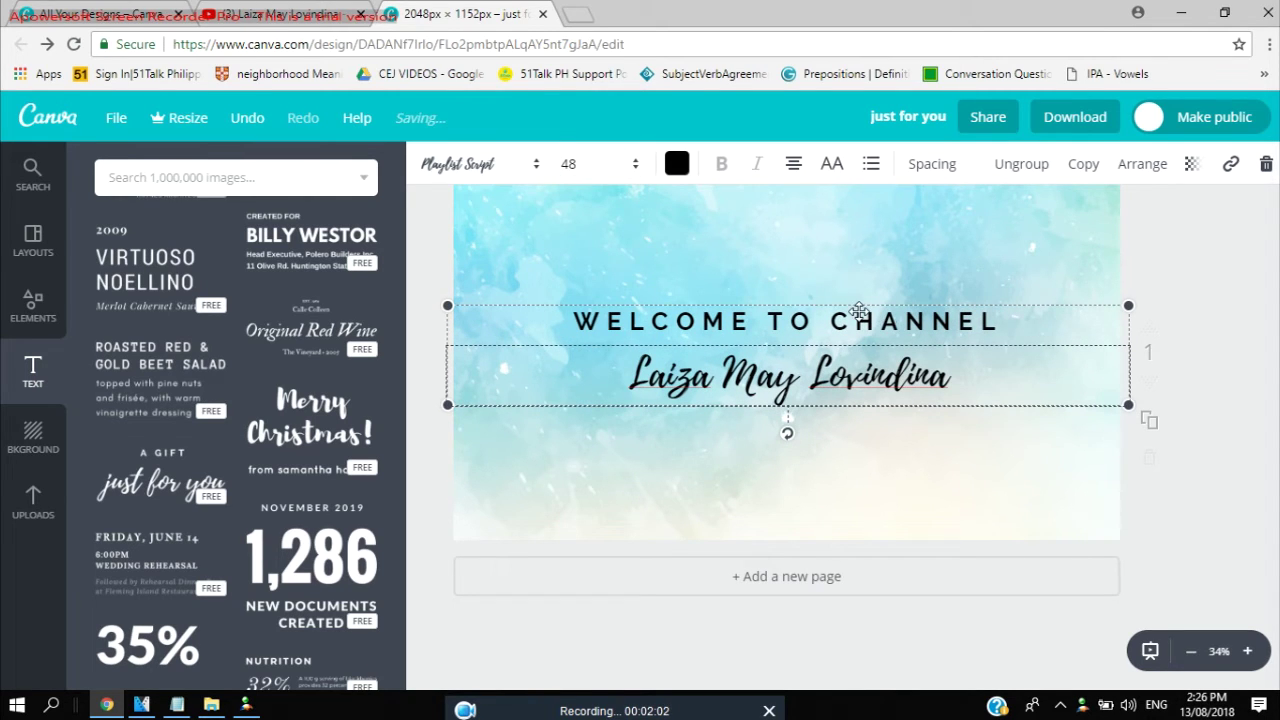
left_click_drag(858, 311, 876, 309)
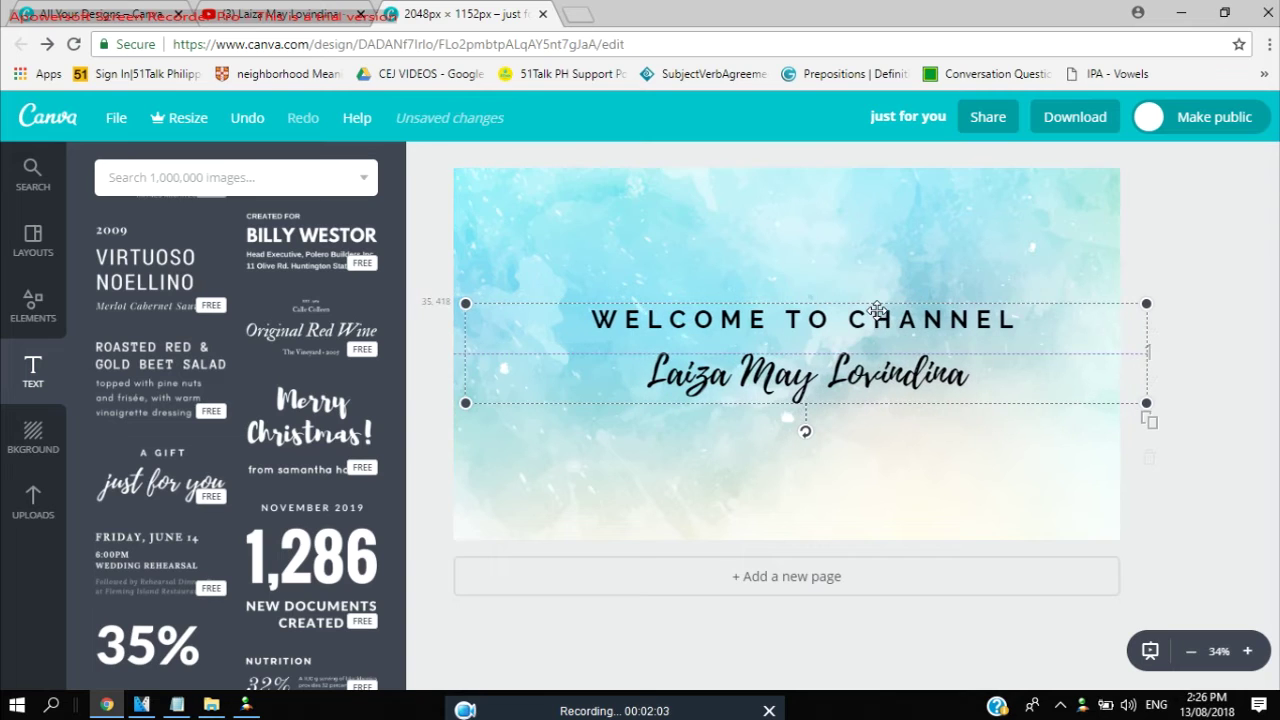
left_click(598, 472)
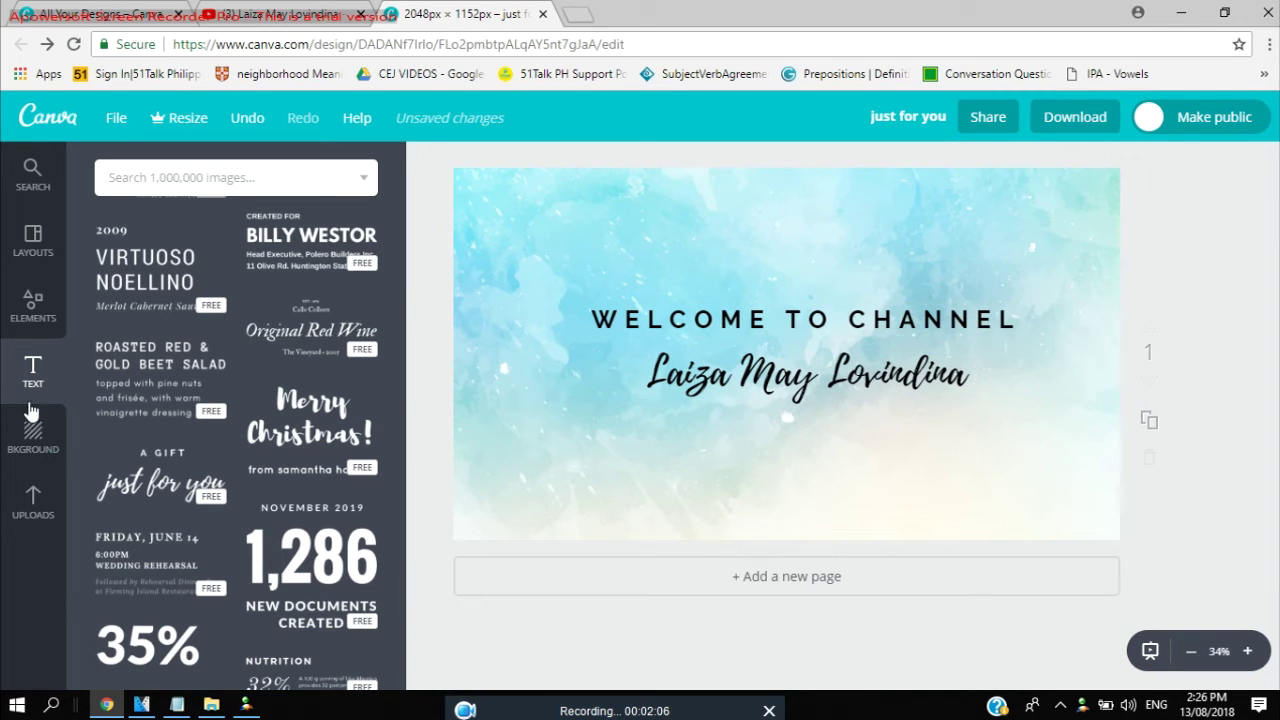
Add the couple photo from Uploads and move it to the banner's left edge.
left_click(33, 502)
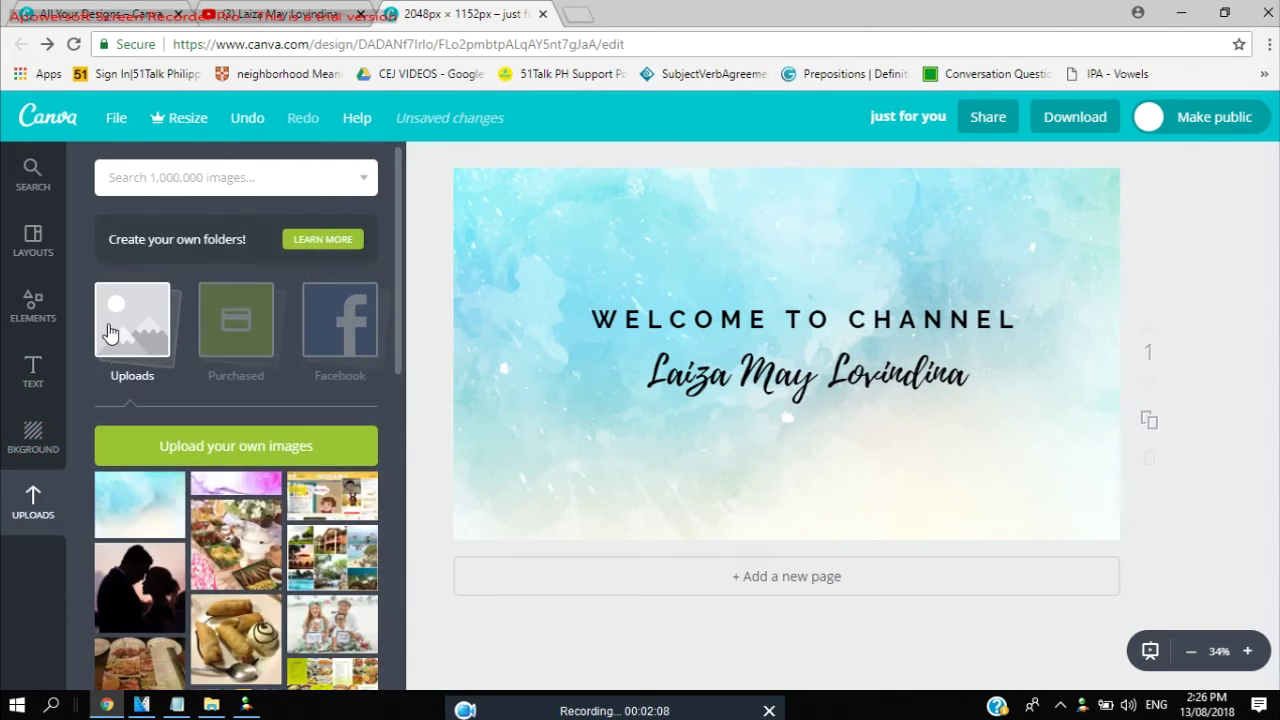
scroll(212, 550, "down", 5)
scroll(212, 550, "down", 2)
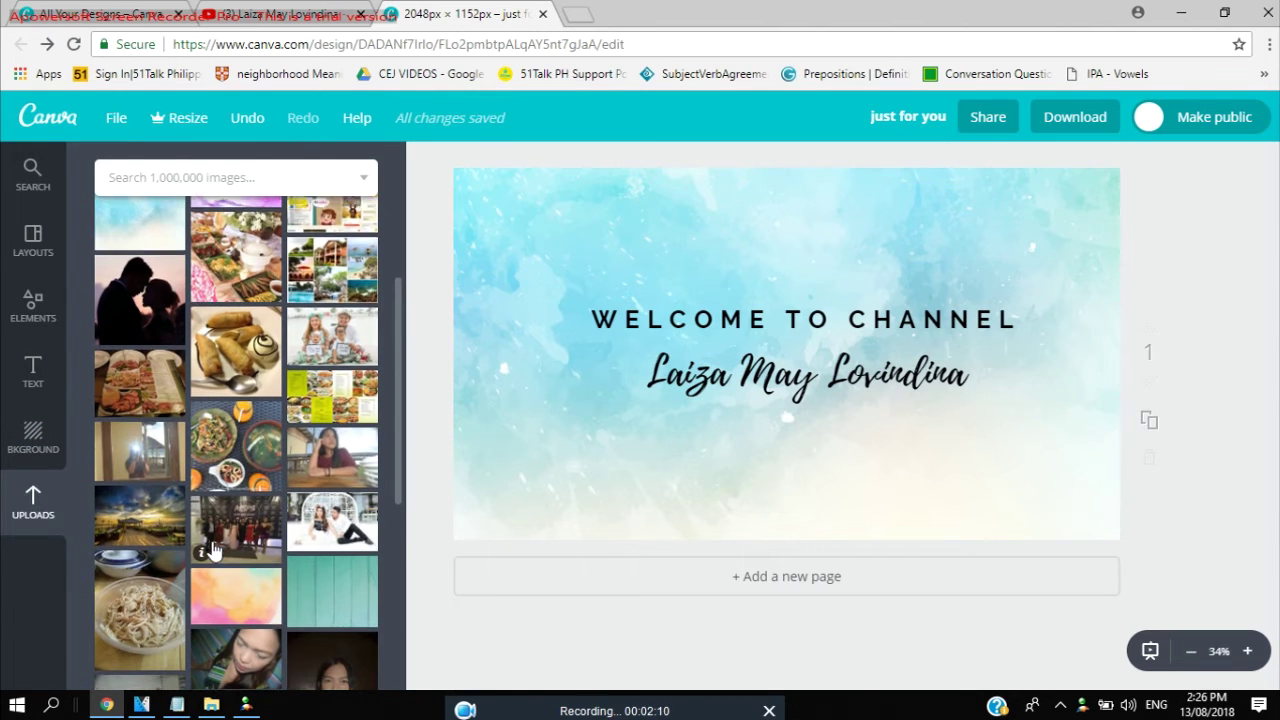
left_click(363, 441)
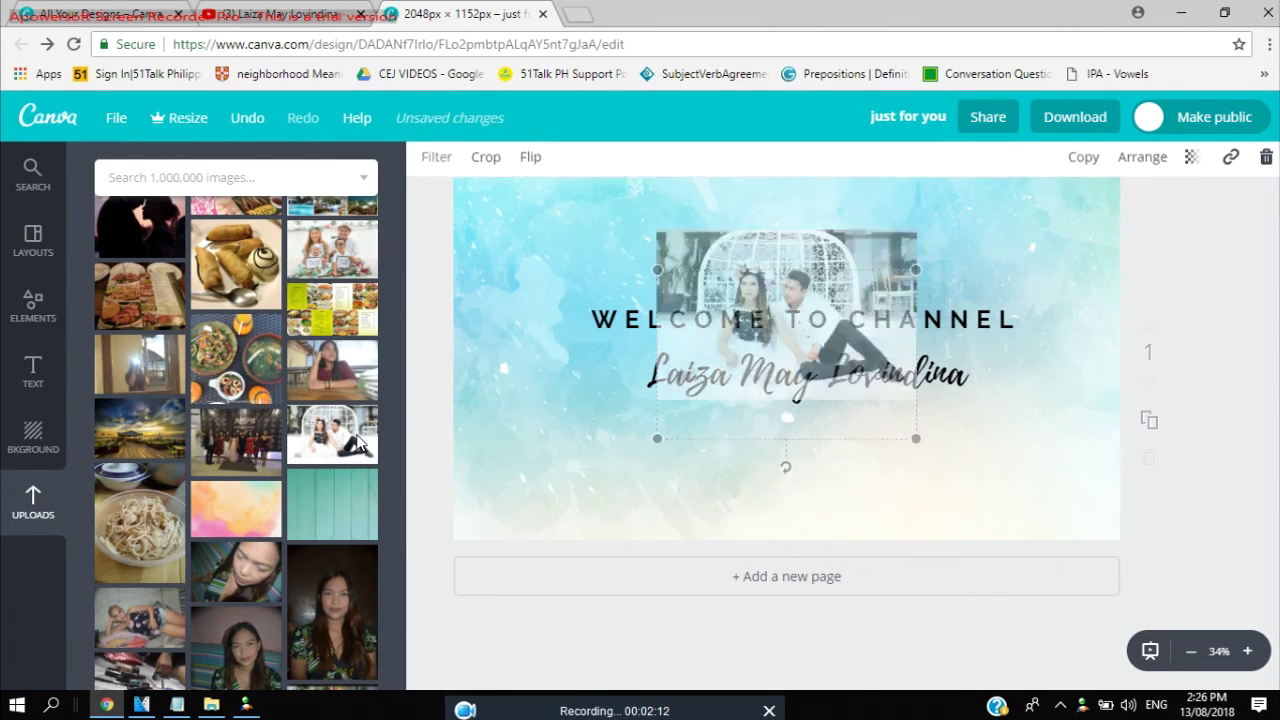
left_click_drag(775, 306, 557, 289)
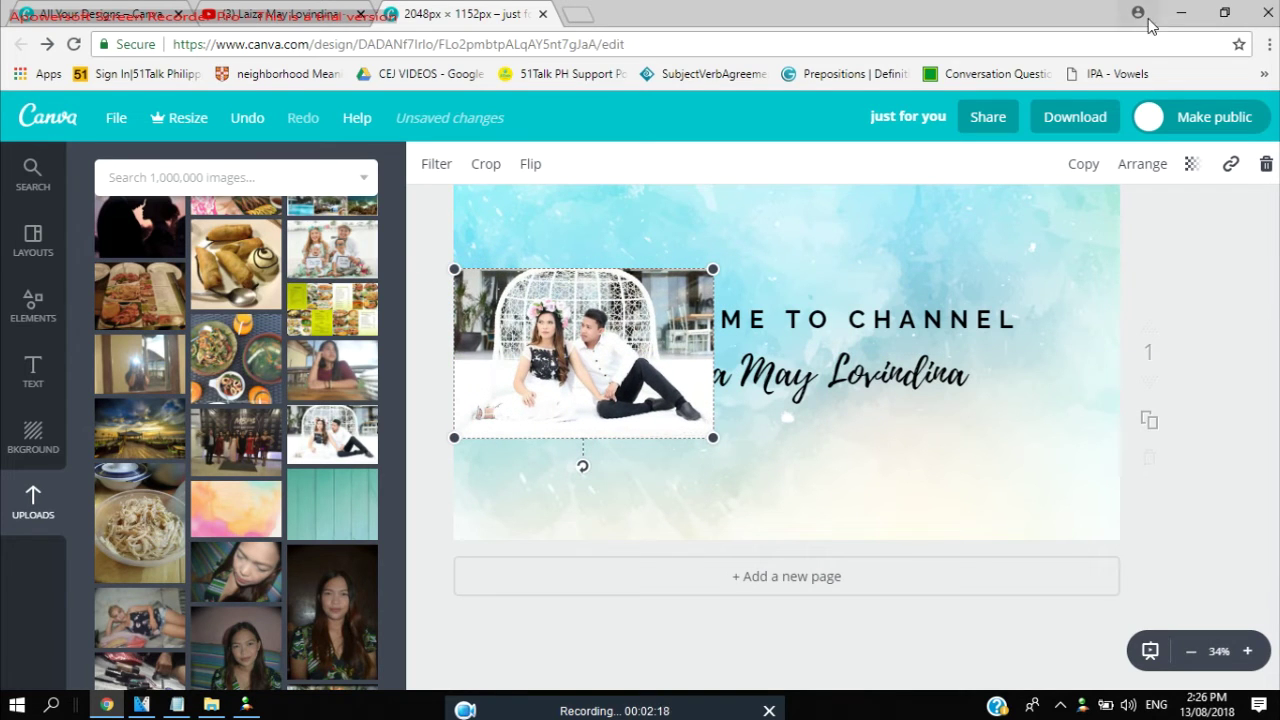
double_click(703, 338)
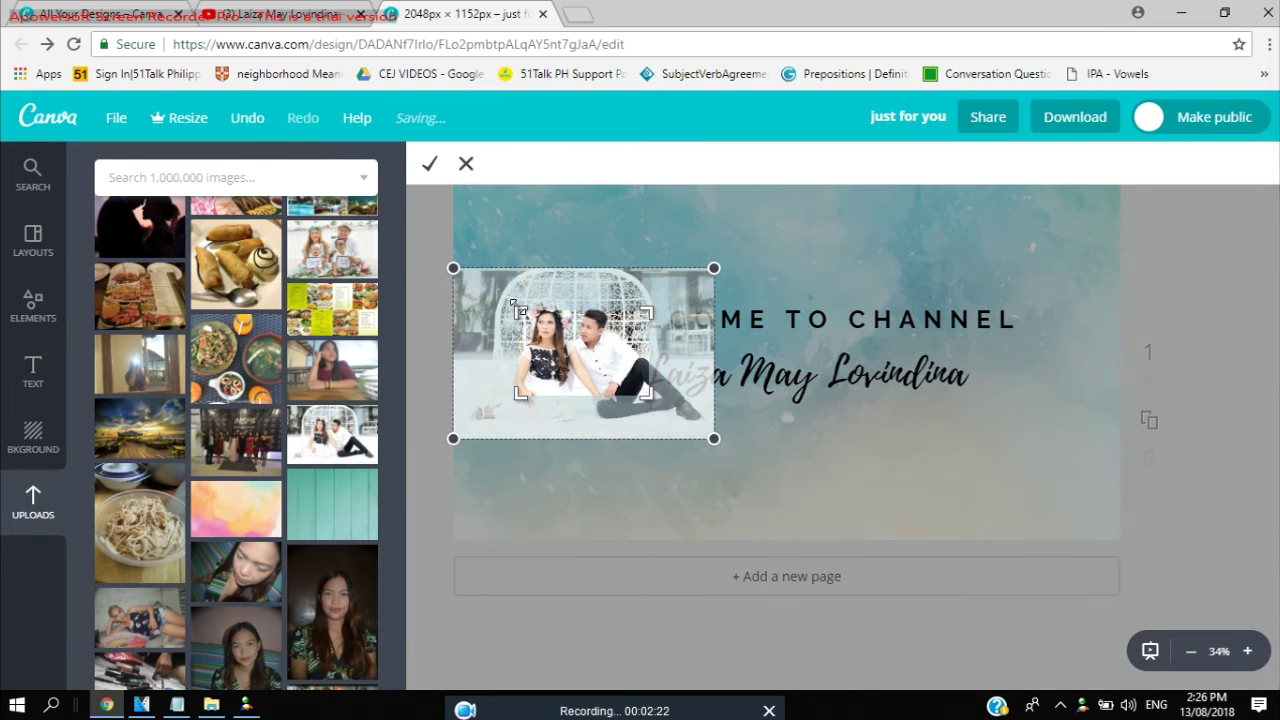
Adjust the crop frame and photo position to tighten the crop around the woman.
left_click_drag(520, 313, 431, 275)
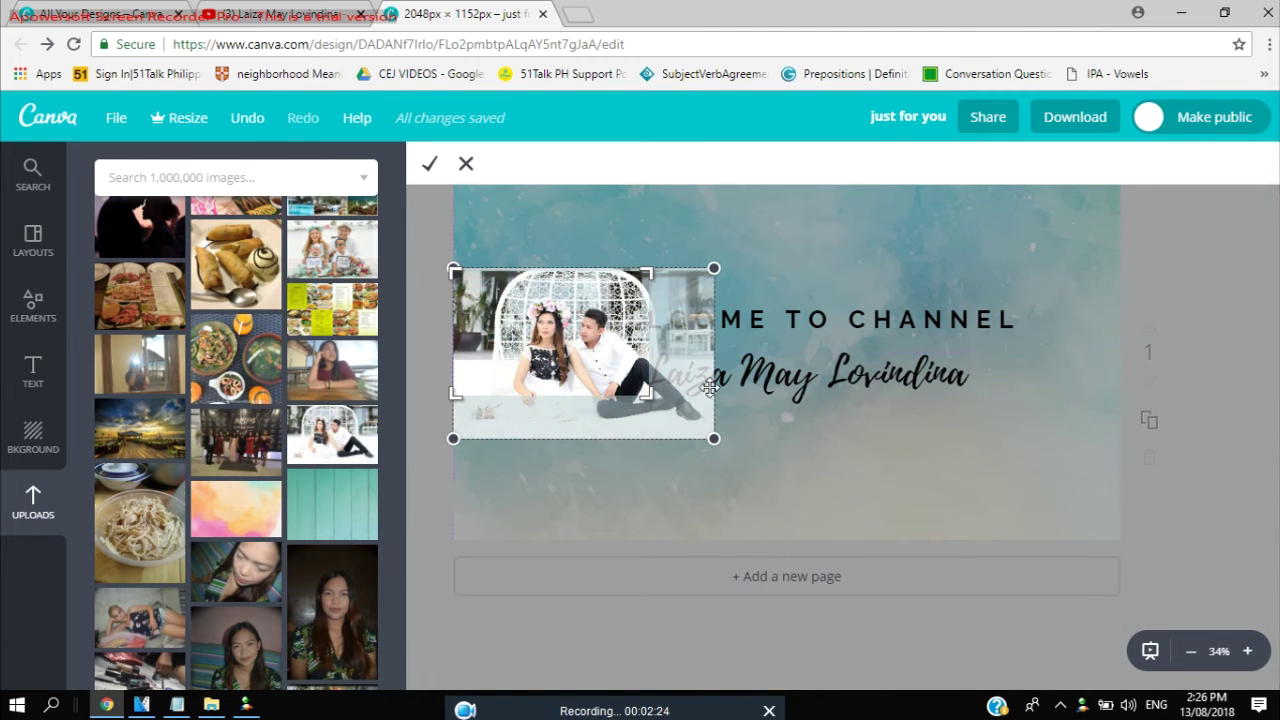
left_click_drag(647, 393, 700, 440)
left_click_drag(618, 284, 617, 276)
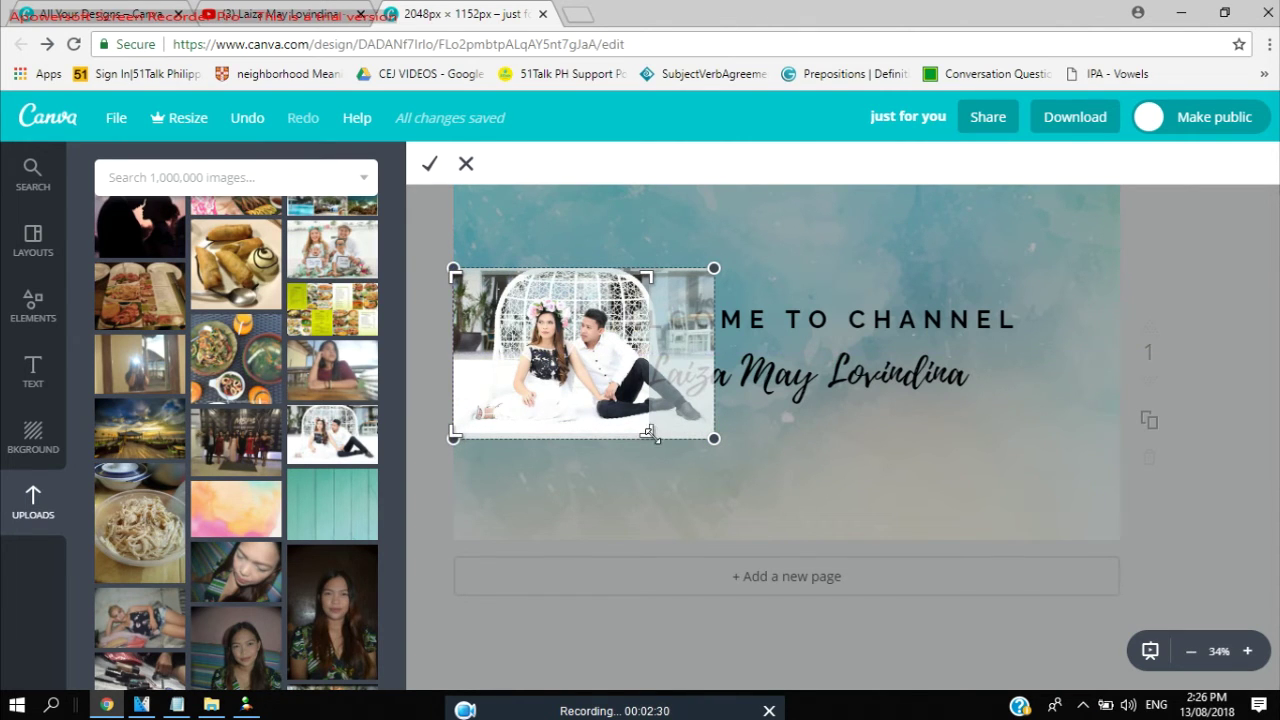
left_click_drag(648, 432, 647, 438)
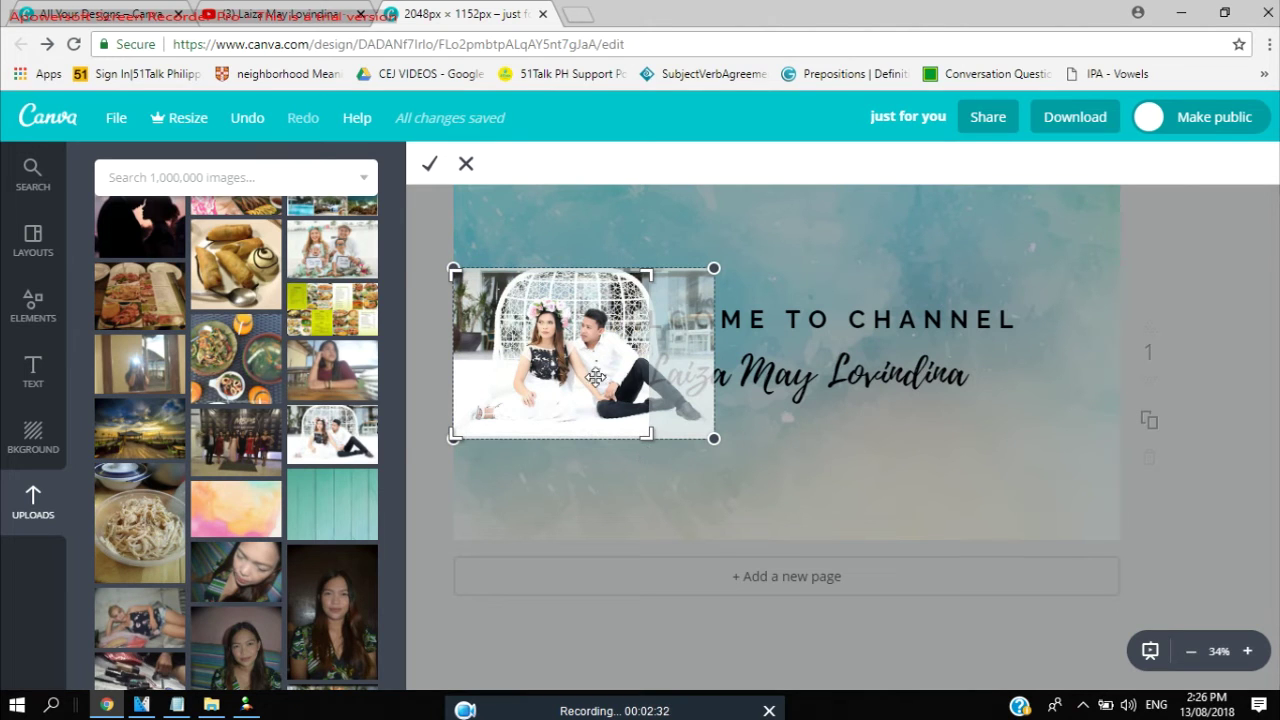
left_click_drag(596, 377, 666, 388)
left_click_drag(639, 281, 547, 313)
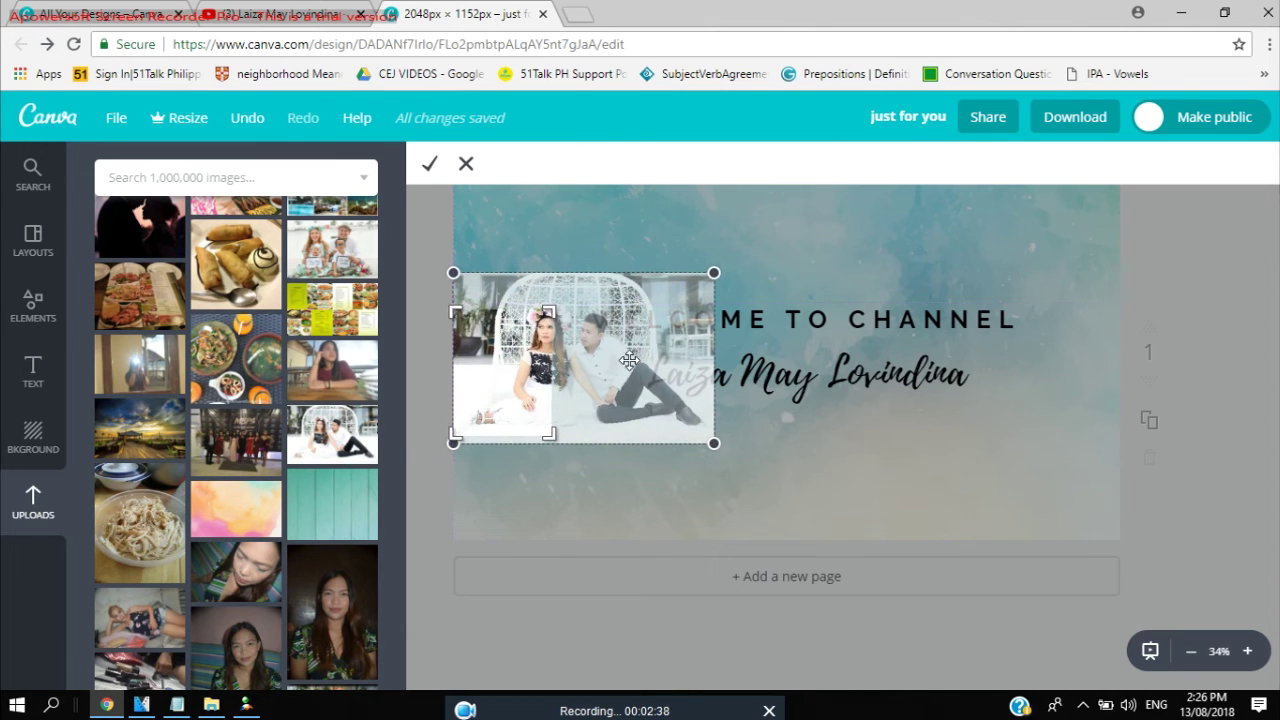
mouse_move(630, 360)
left_mouse_down()
mouse_move(593, 361)
mouse_move(608, 370)
left_mouse_up()
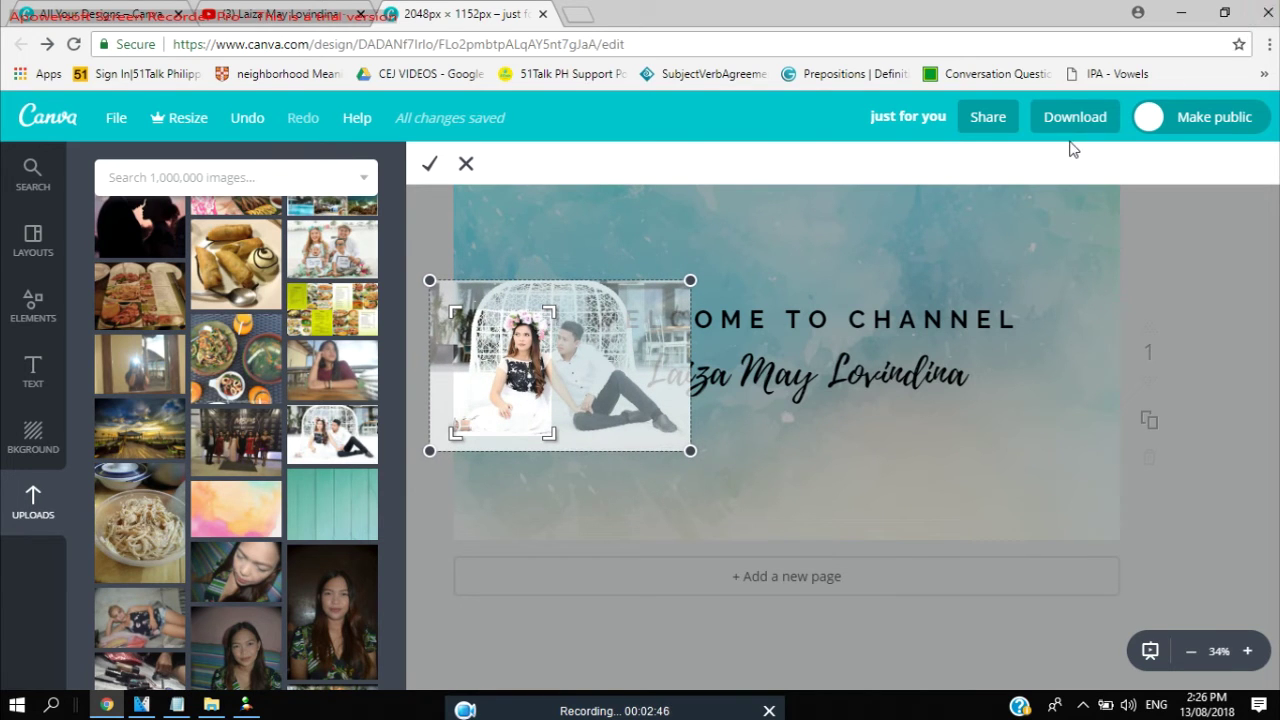
Apply the crop and nudge the portrait slightly right and up beside the heading.
left_click(430, 163)
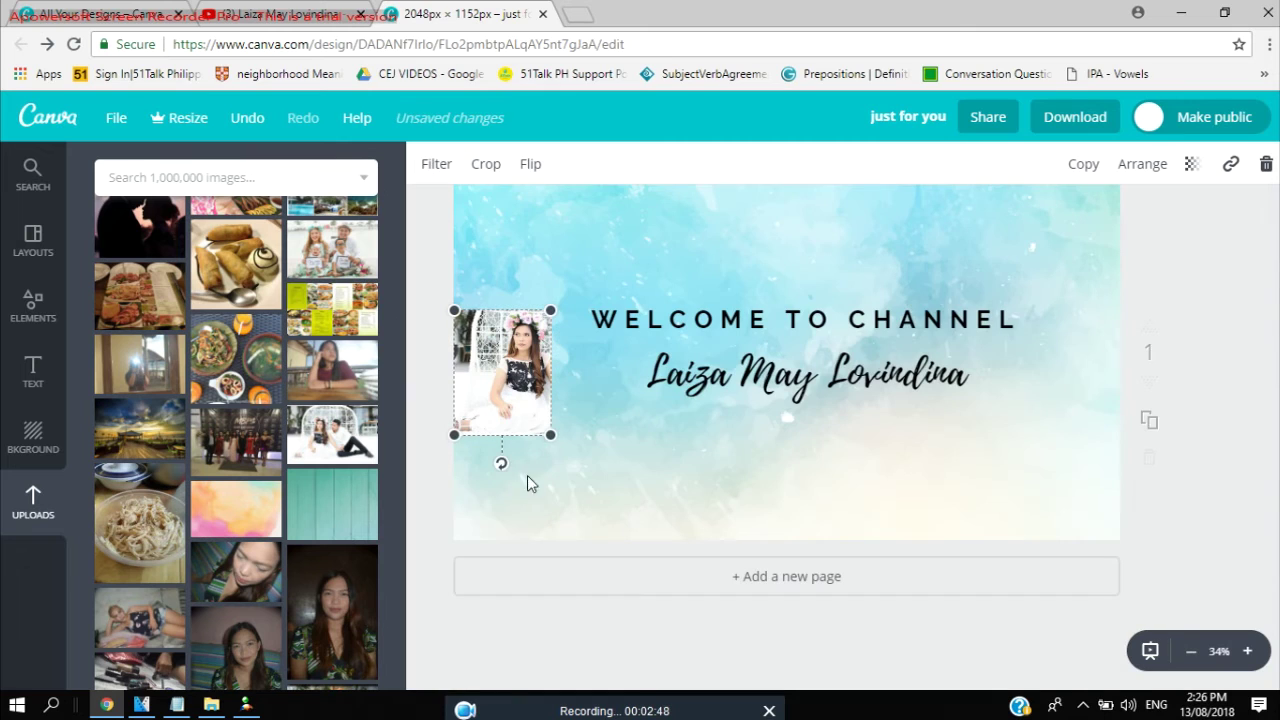
left_click_drag(514, 364, 525, 351)
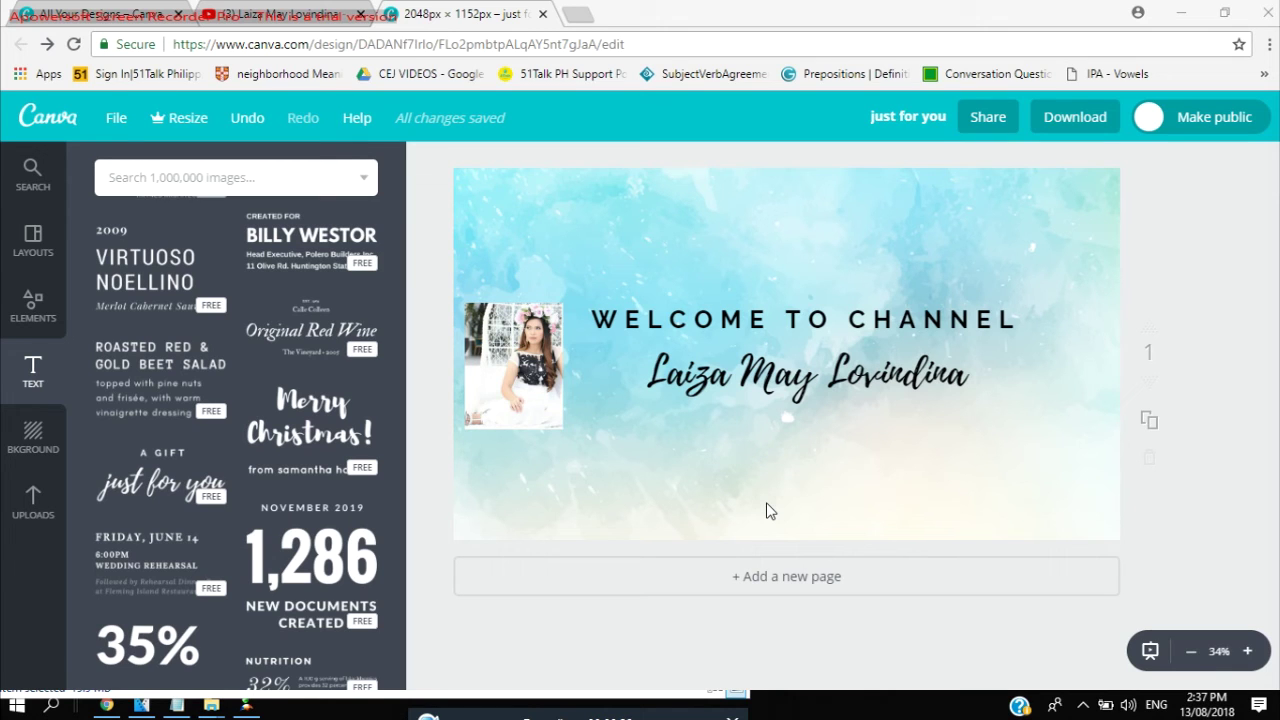
Download the finished banner from Canva as a JPG file.
left_click(1076, 117)
left_click(1030, 230)
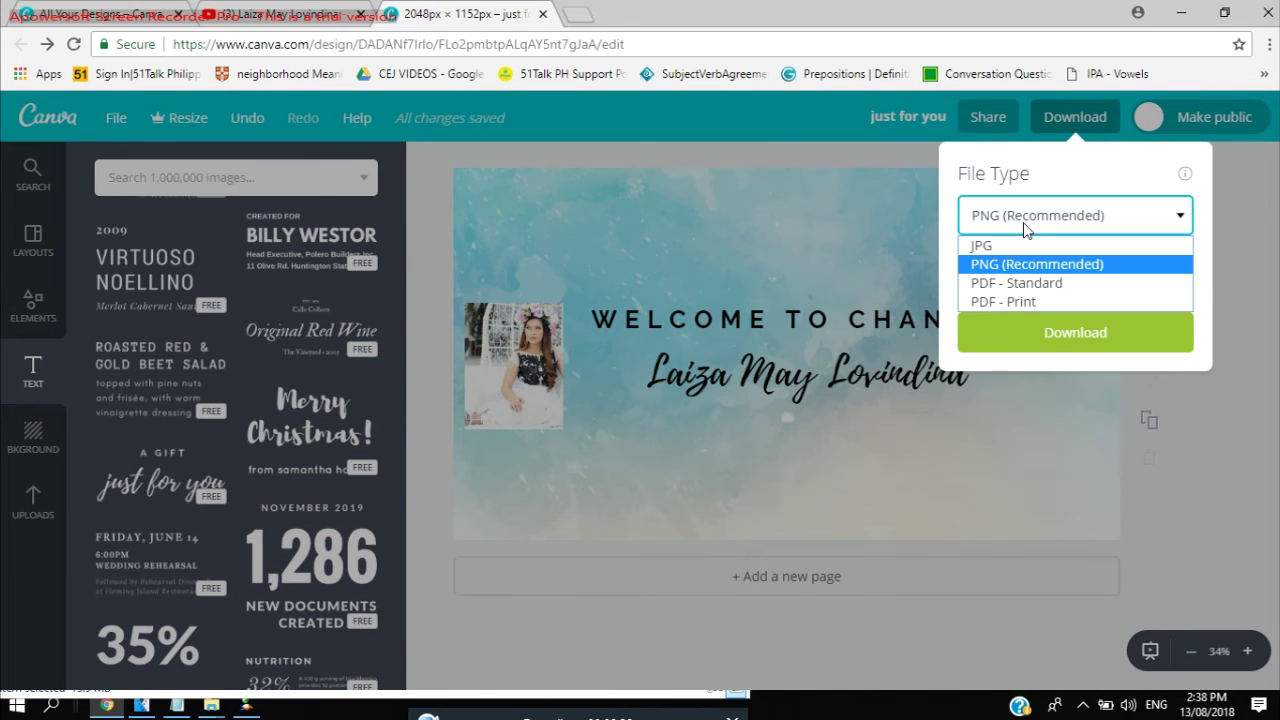
left_click(1022, 247)
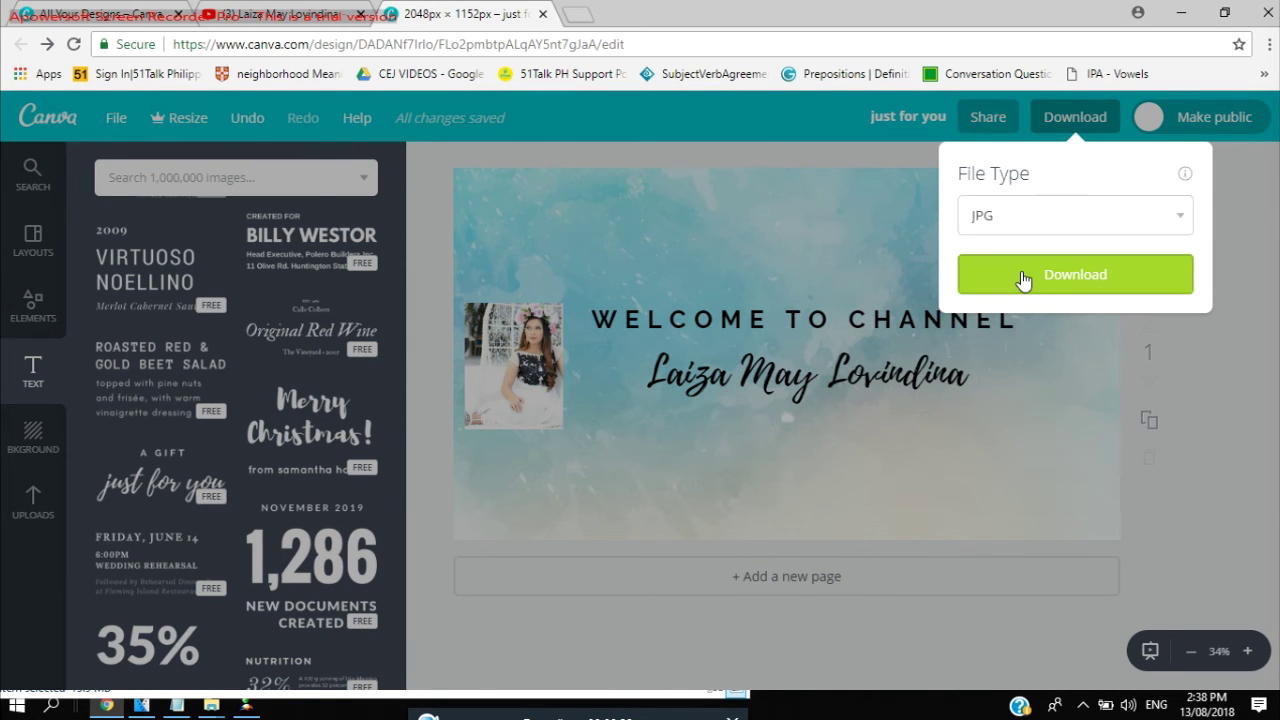
left_click(1021, 271)
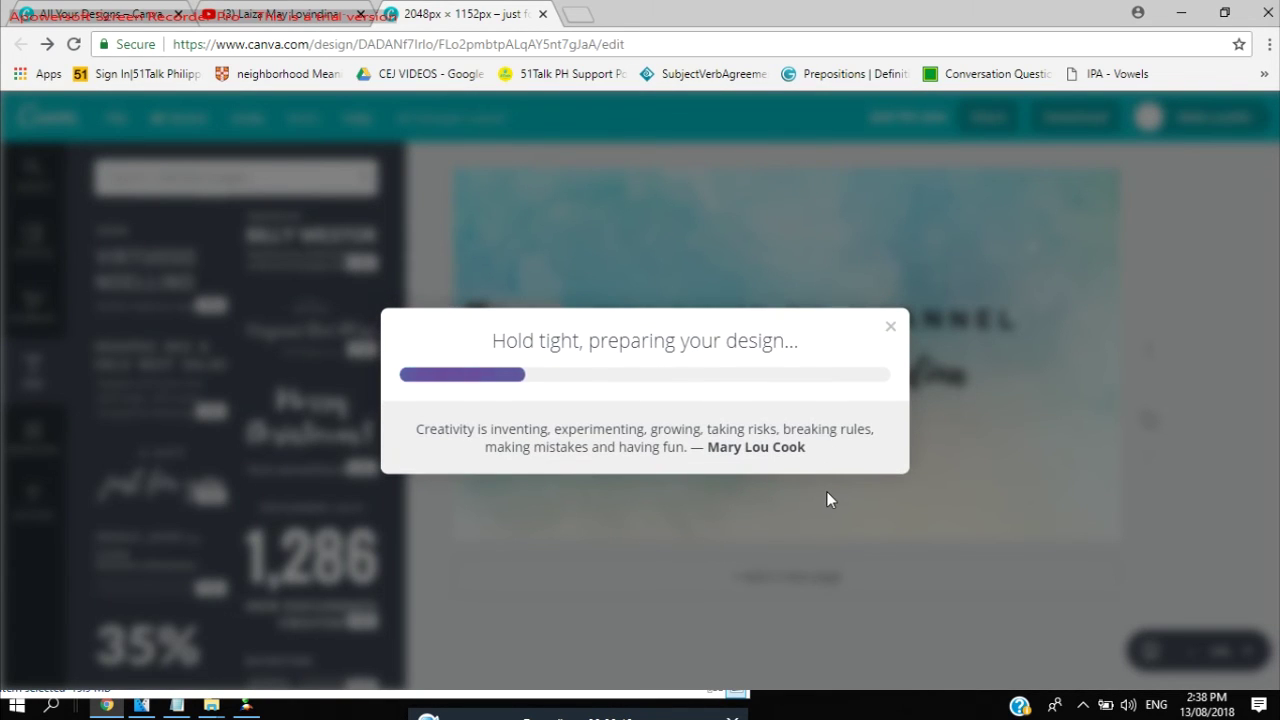
Check the downloaded banner, dismiss Canva's download dialog, and go to the YouTube channel's videos page.
mouse_move(211, 705)
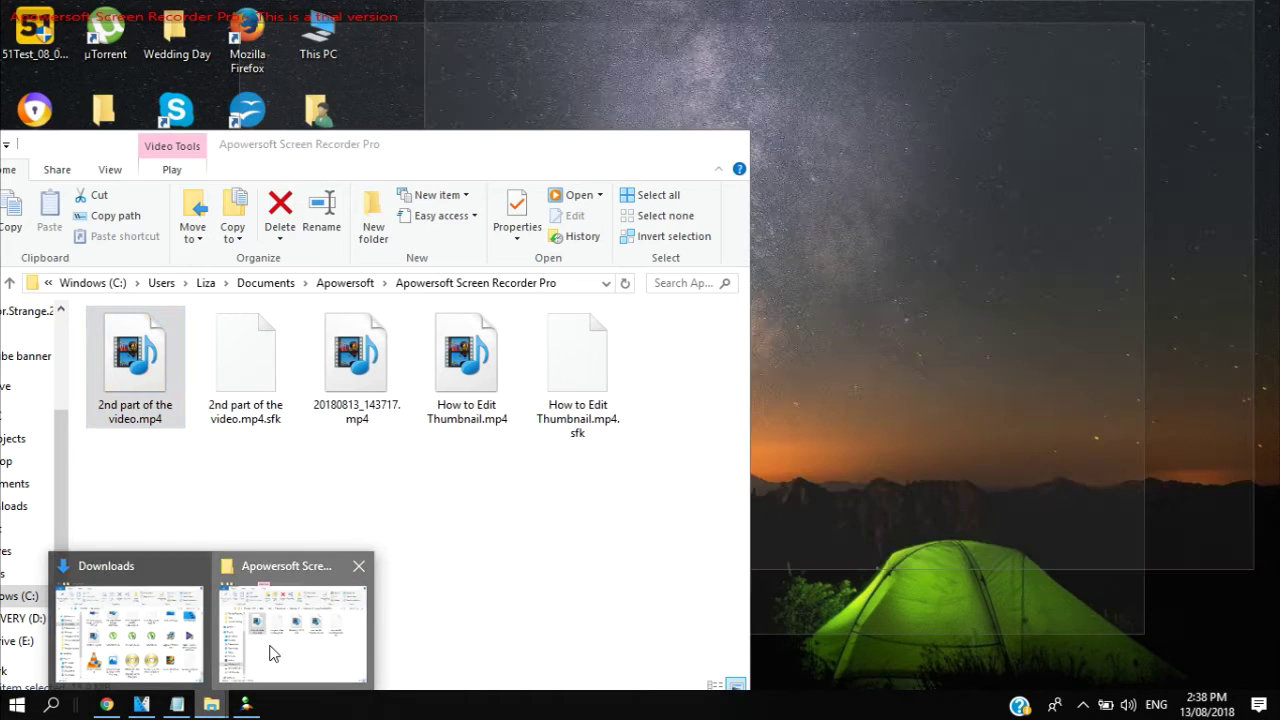
left_click(272, 648)
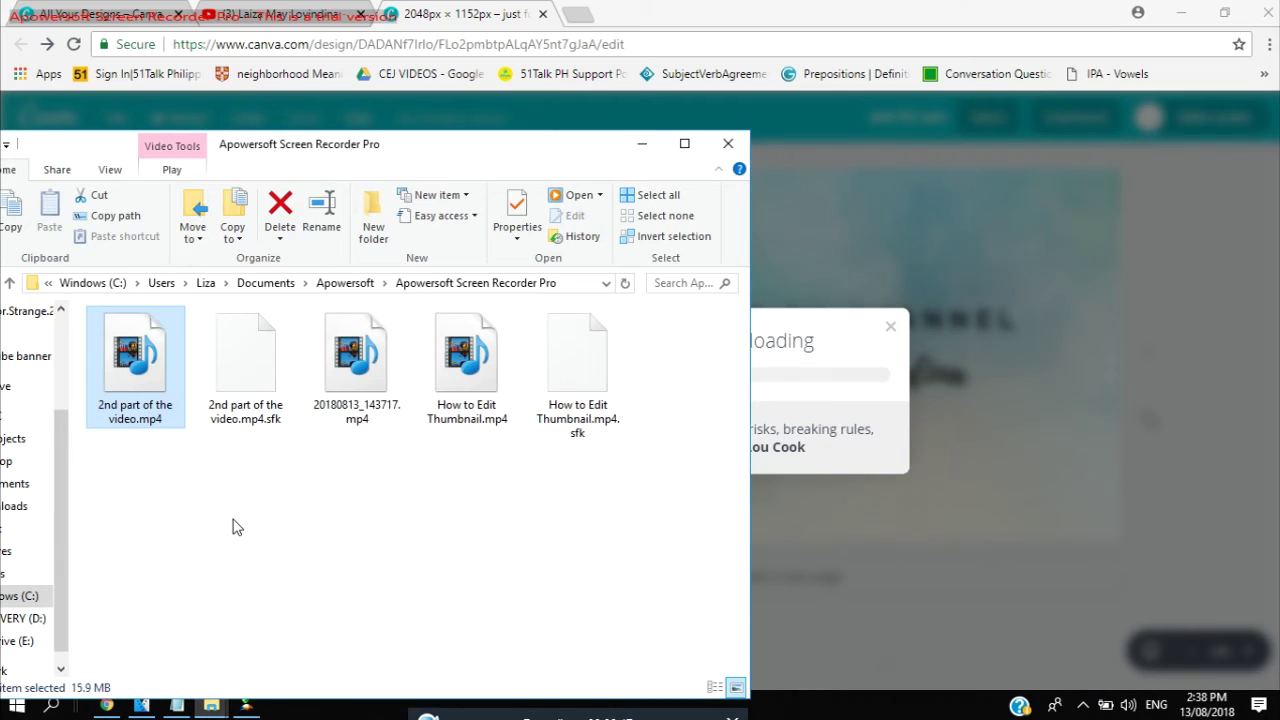
left_click(150, 120)
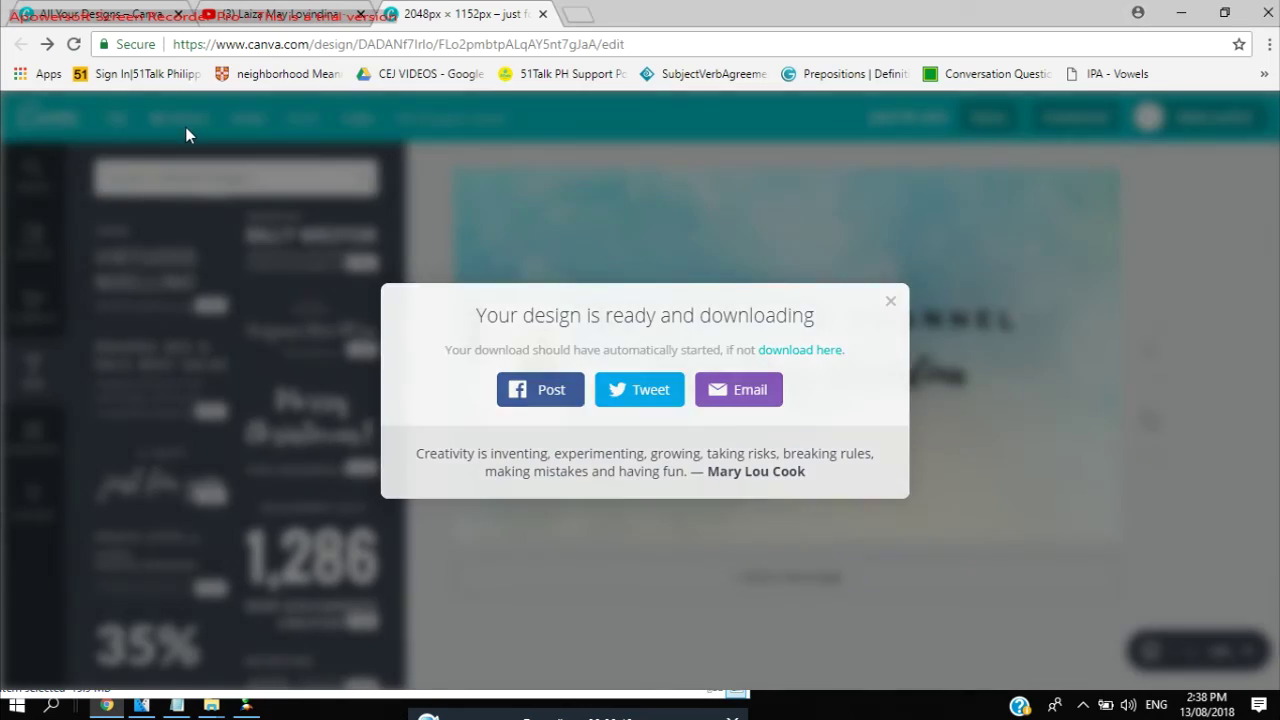
left_click(185, 127)
mouse_move(211, 705)
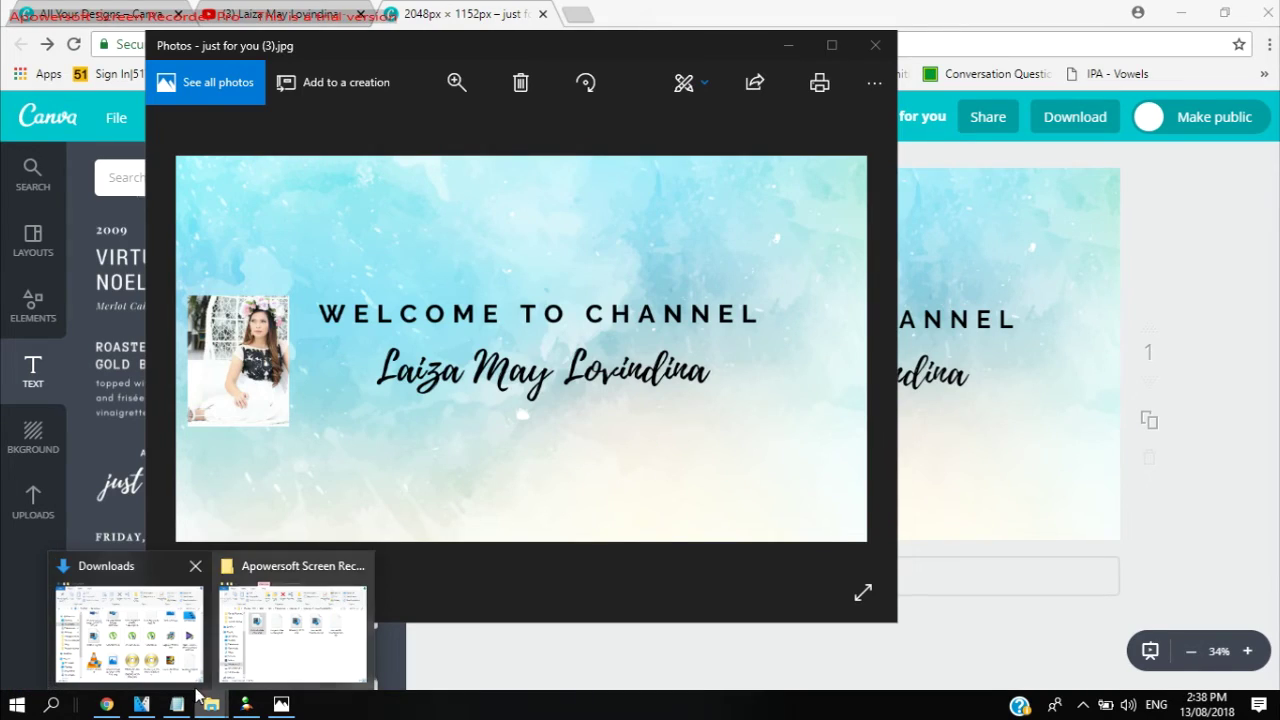
left_click(106, 705)
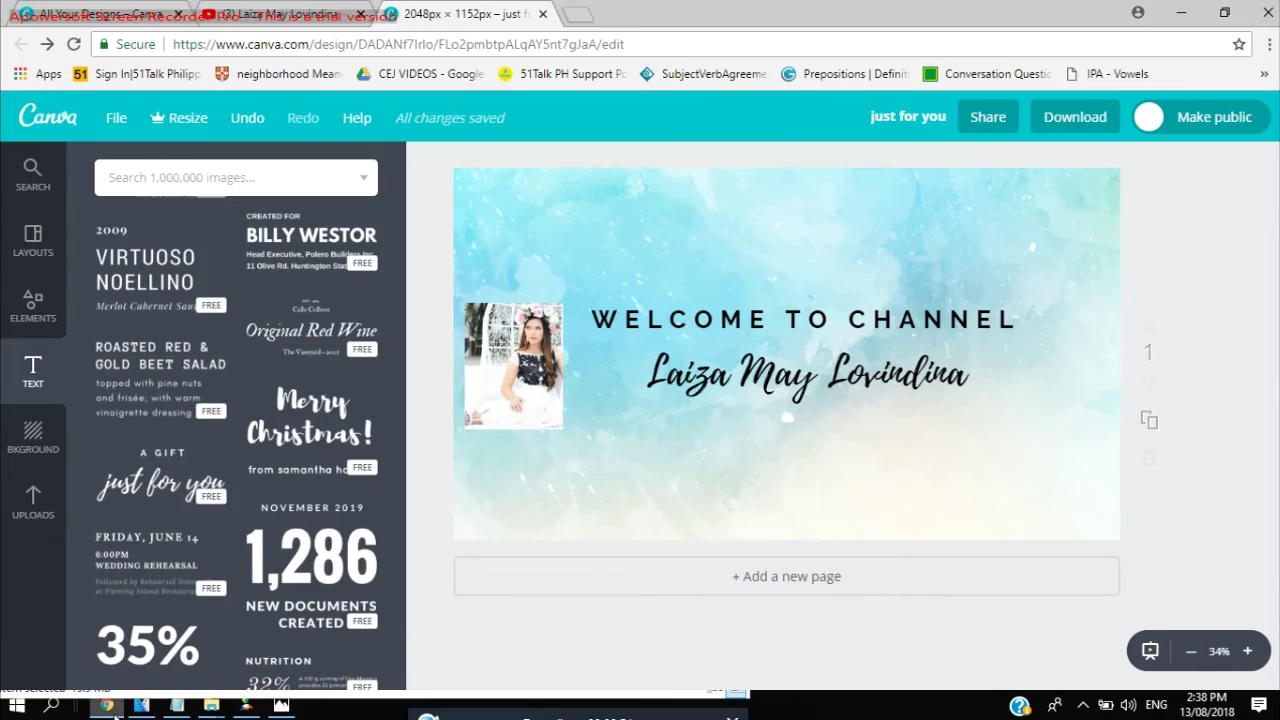
left_click(262, 14)
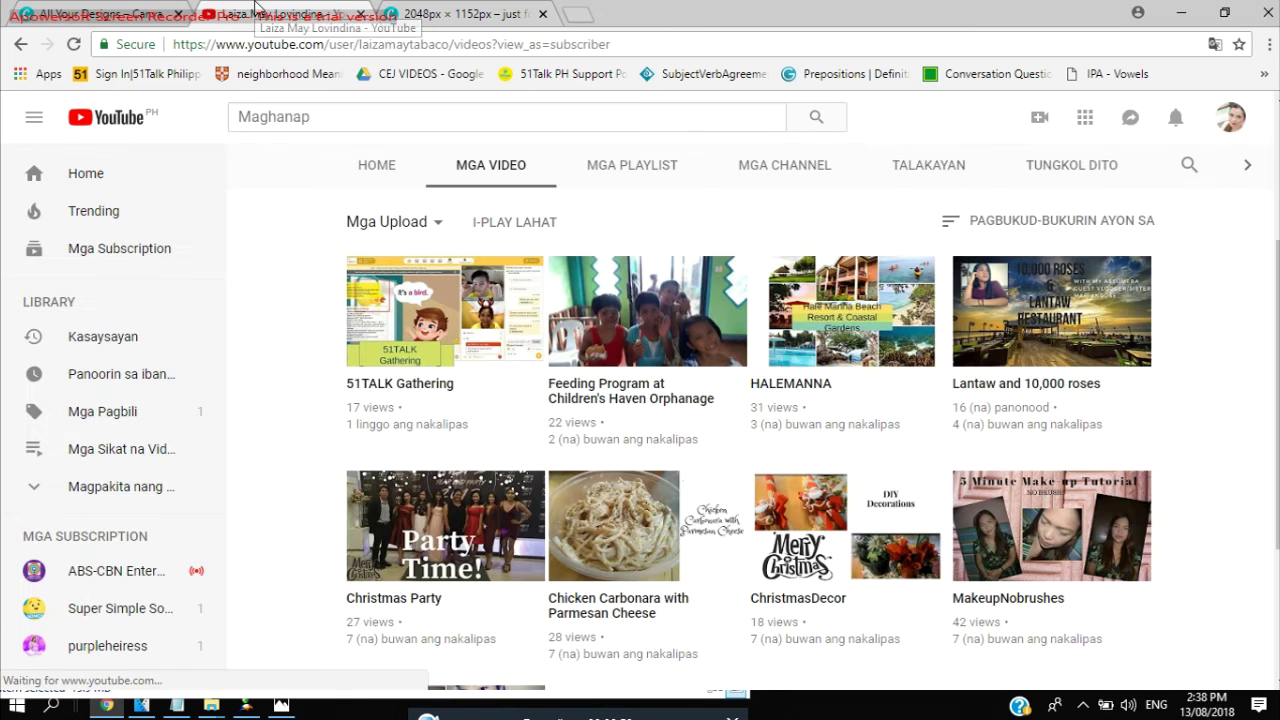
Upload Y_banner.jpg from the computer in the channel art editor.
scroll(829, 551, "up", 3)
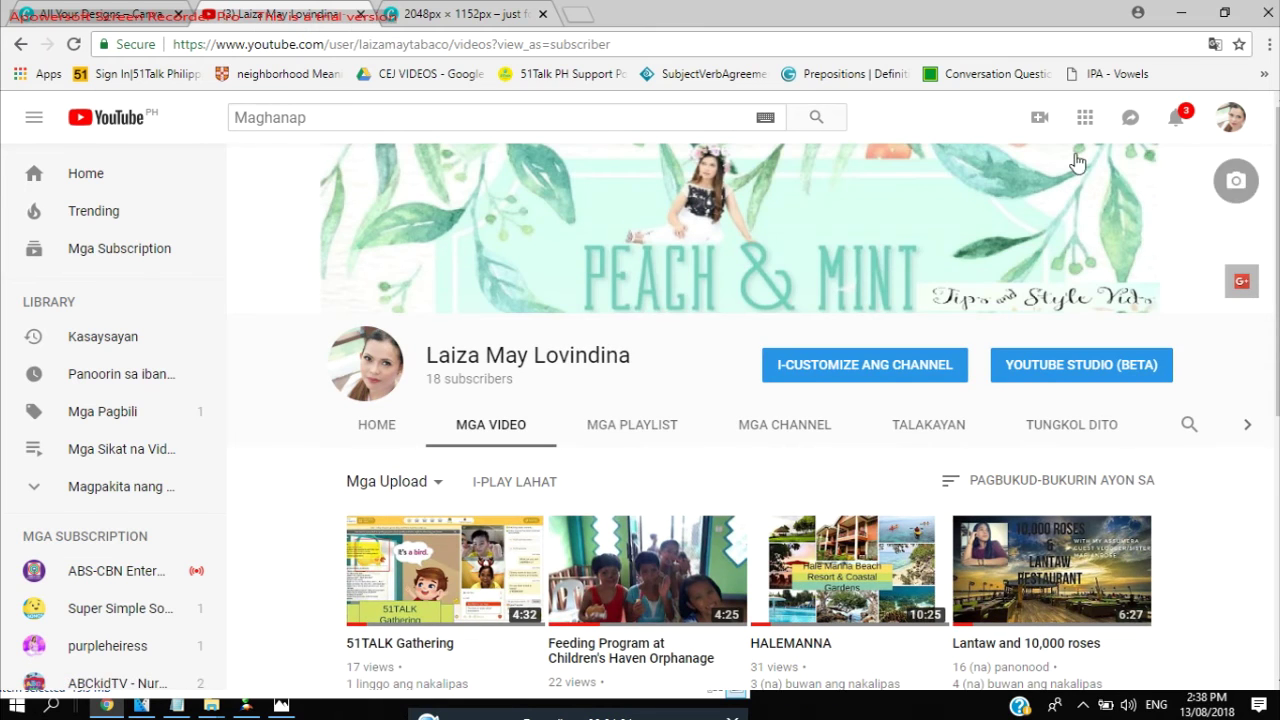
left_click(1216, 188)
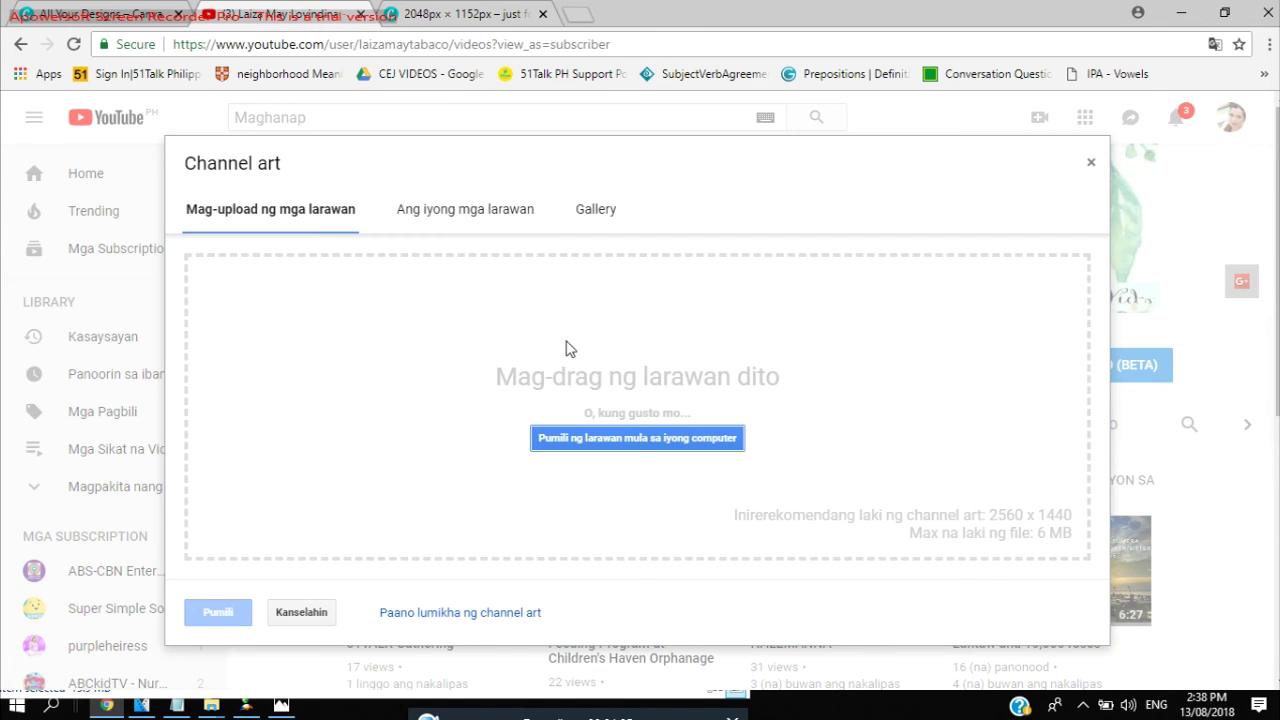
left_click(583, 449)
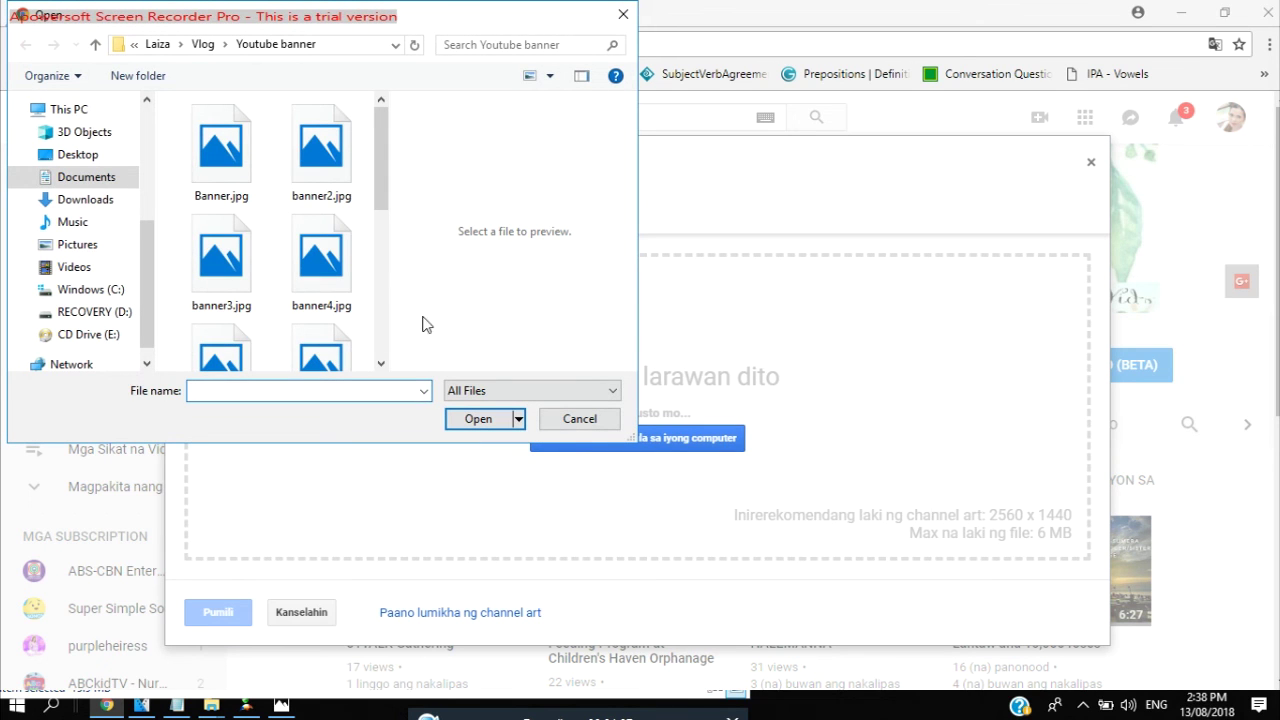
left_click_drag(377, 183, 397, 370)
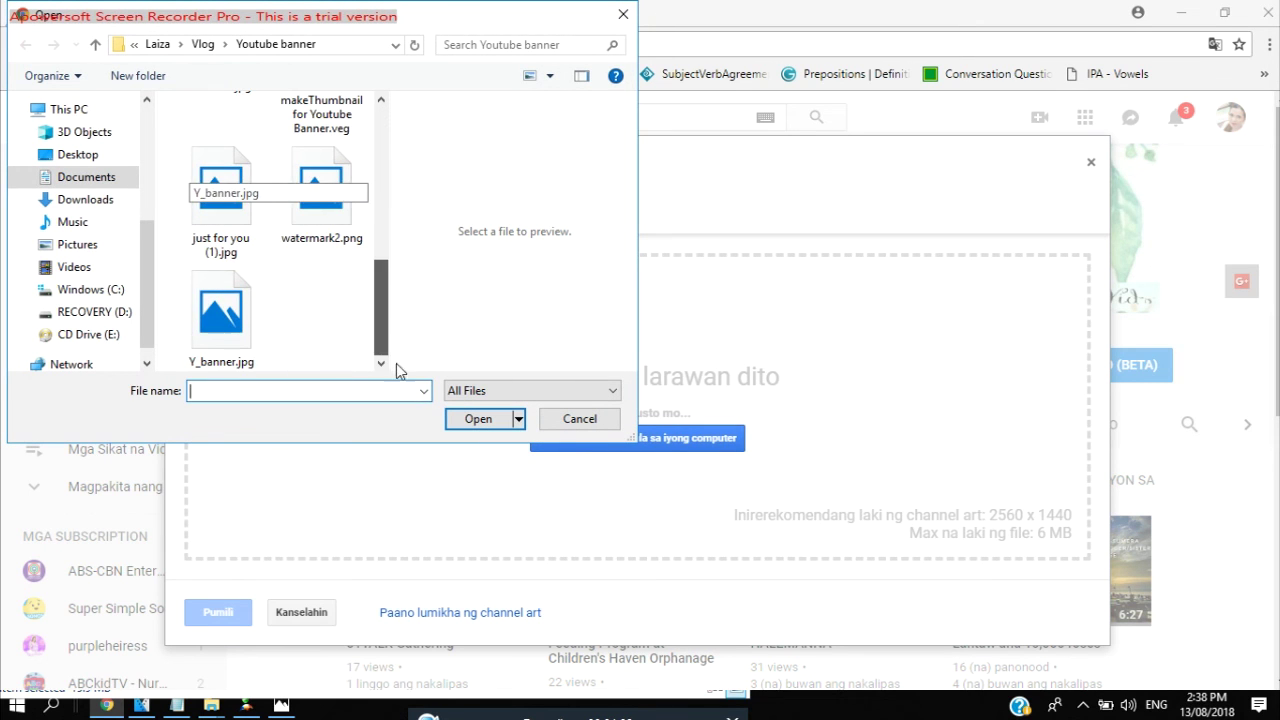
left_click(255, 364)
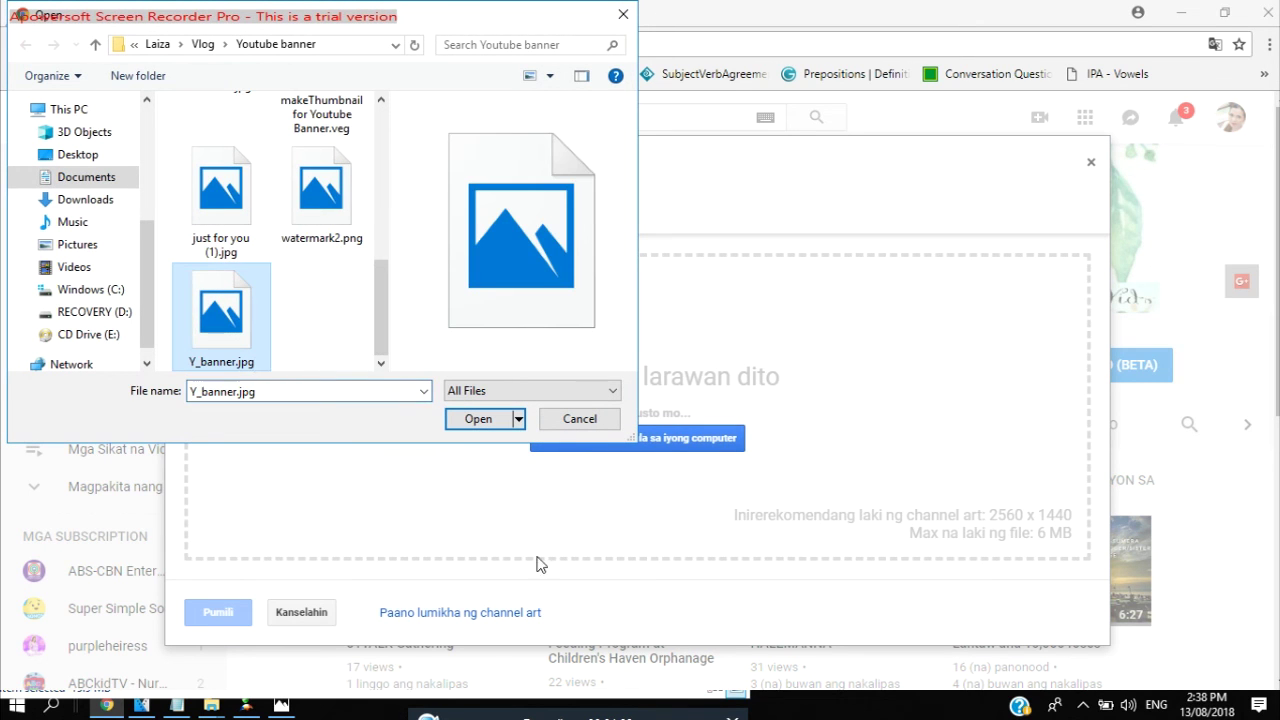
left_click(476, 425)
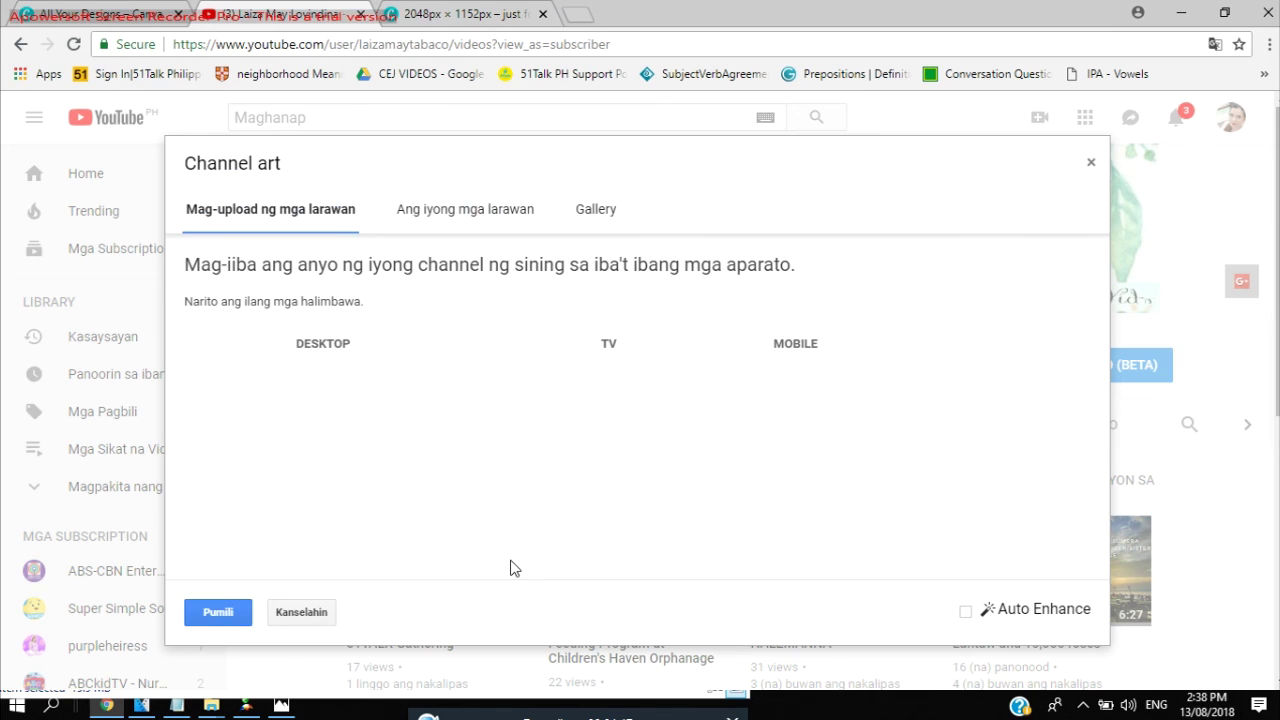
Apply the uploaded Y_banner.jpg as the channel art.
left_click(218, 613)
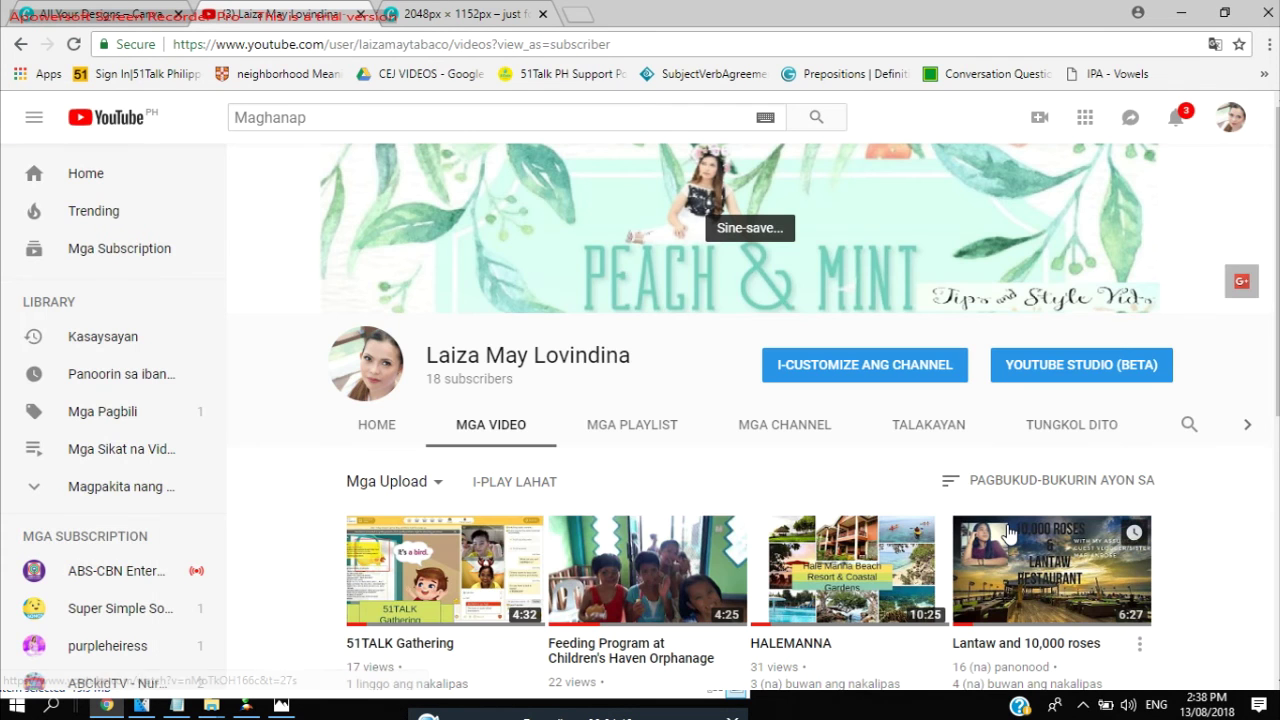